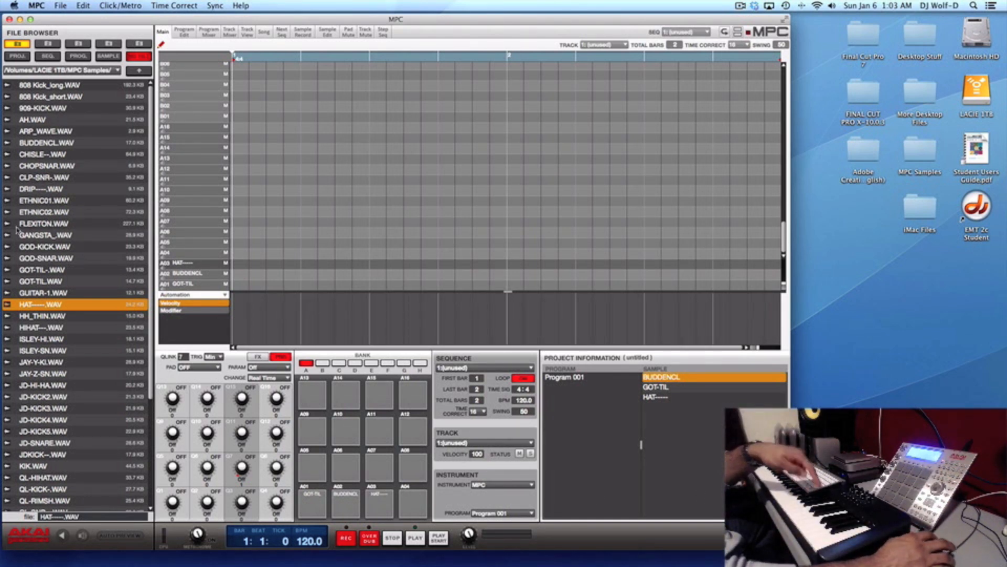
Check the active MIDI inputs in the MIDI preferences, where the Oxygen 61 keyboard should be enabled, and close the preferences
click(32, 6)
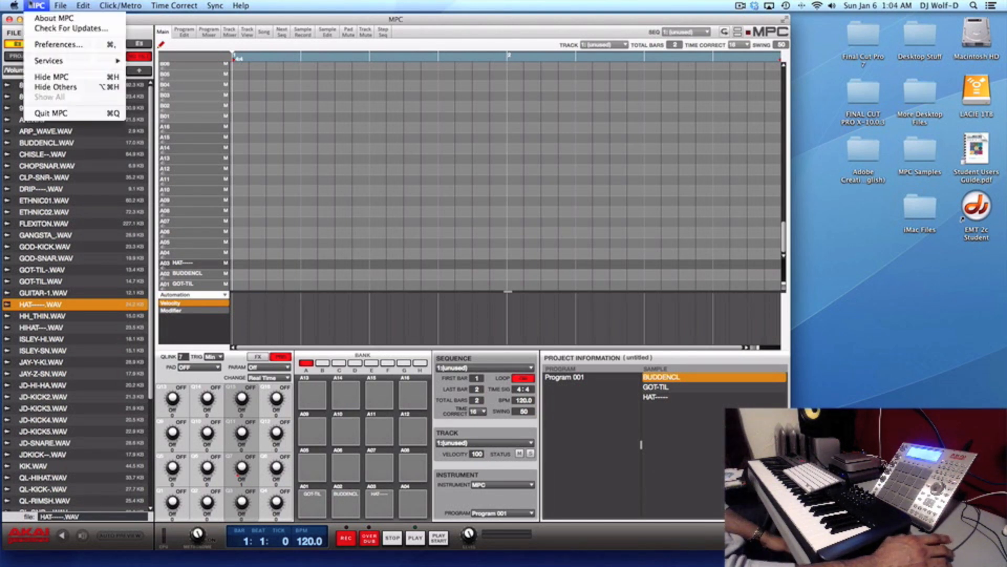
click(54, 46)
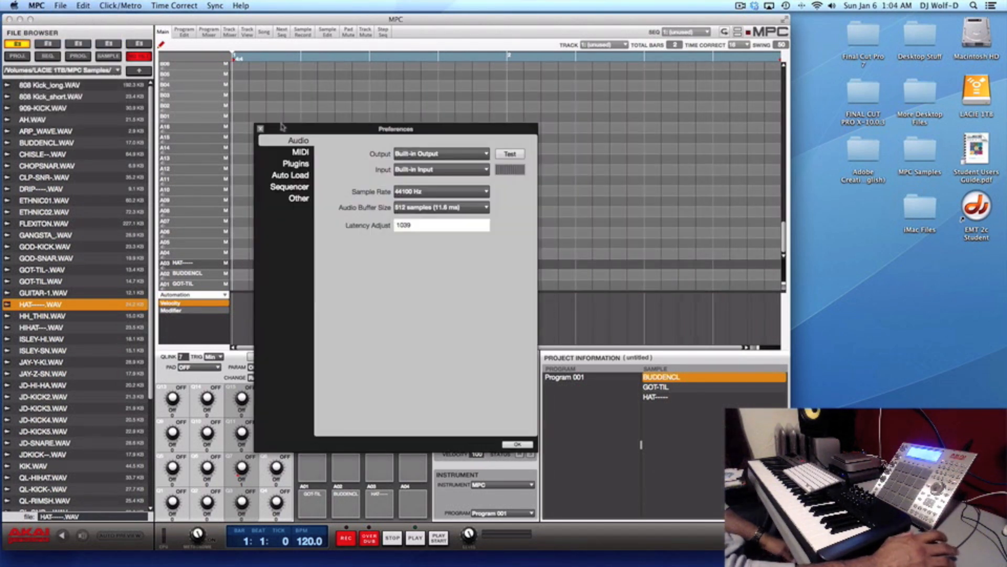
click(301, 154)
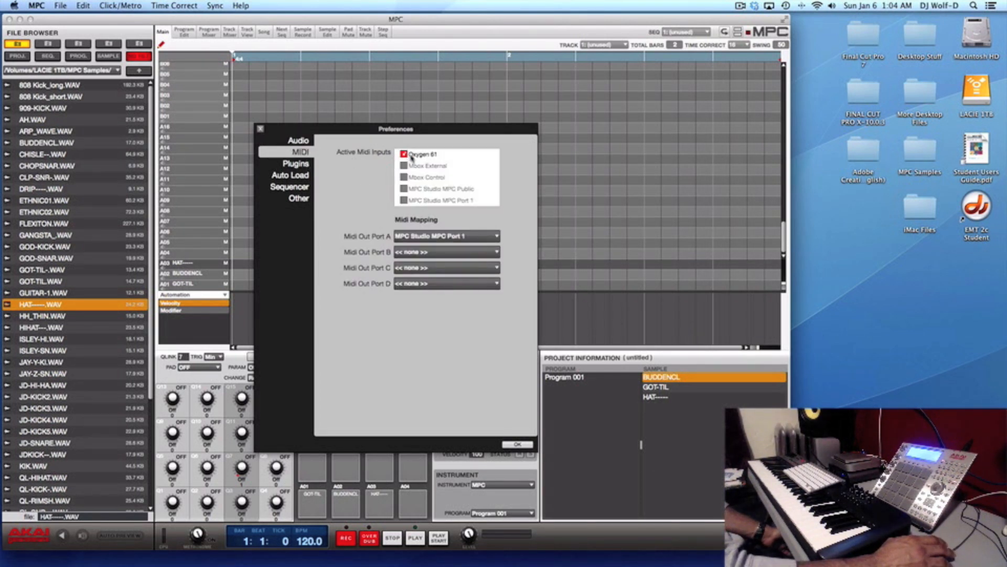
click(529, 446)
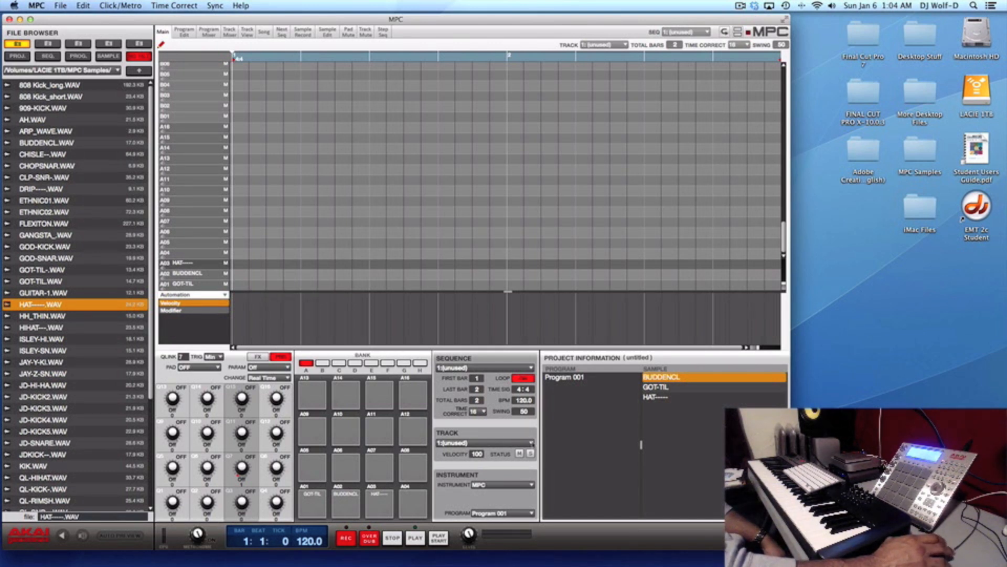
Look through the sequence's complete list of available tracks to its end without choosing another one
click(532, 443)
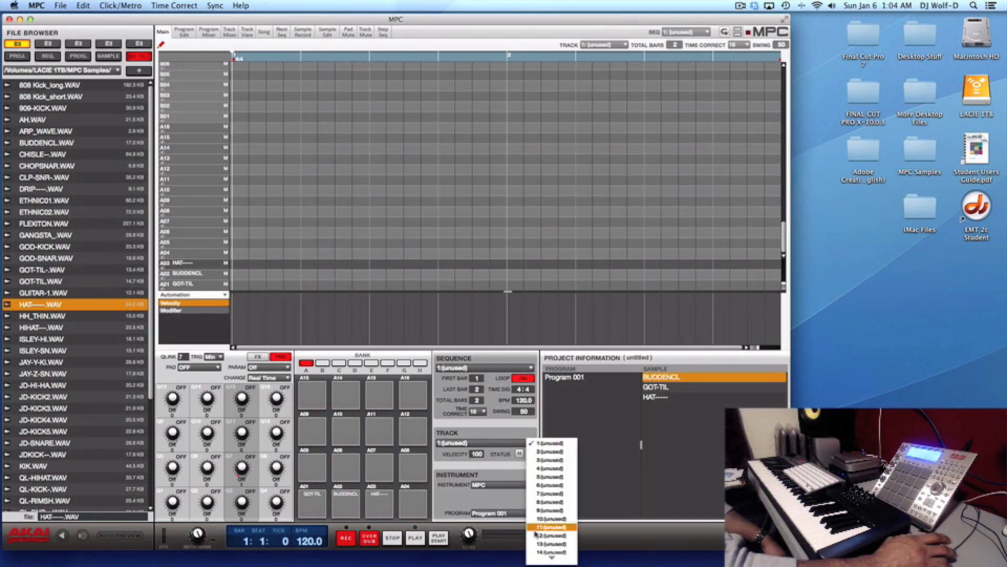
mouse_move(544, 555)
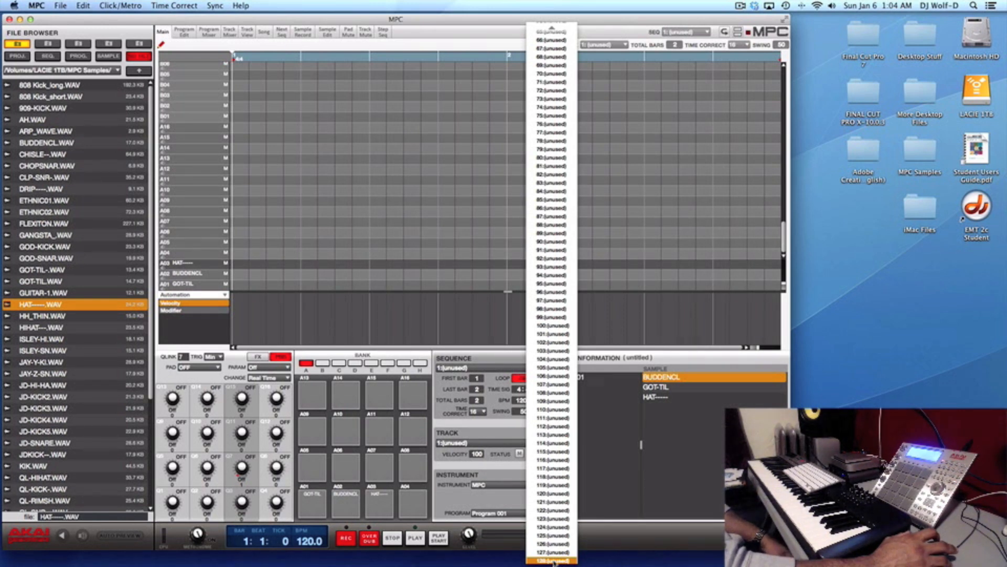
click(603, 443)
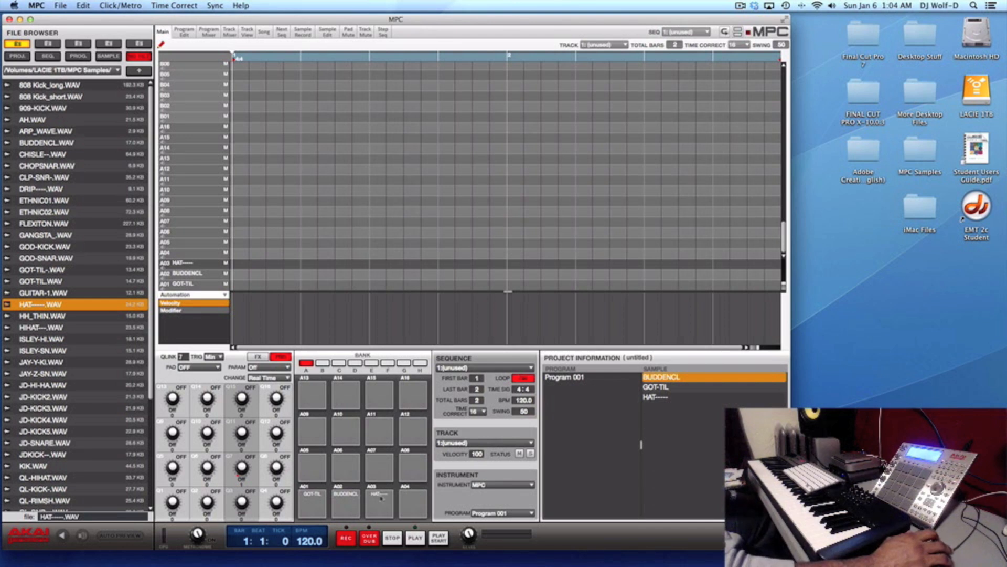
Try the Midi and Plugin instrument types on track 1, and return it to MPC
click(531, 485)
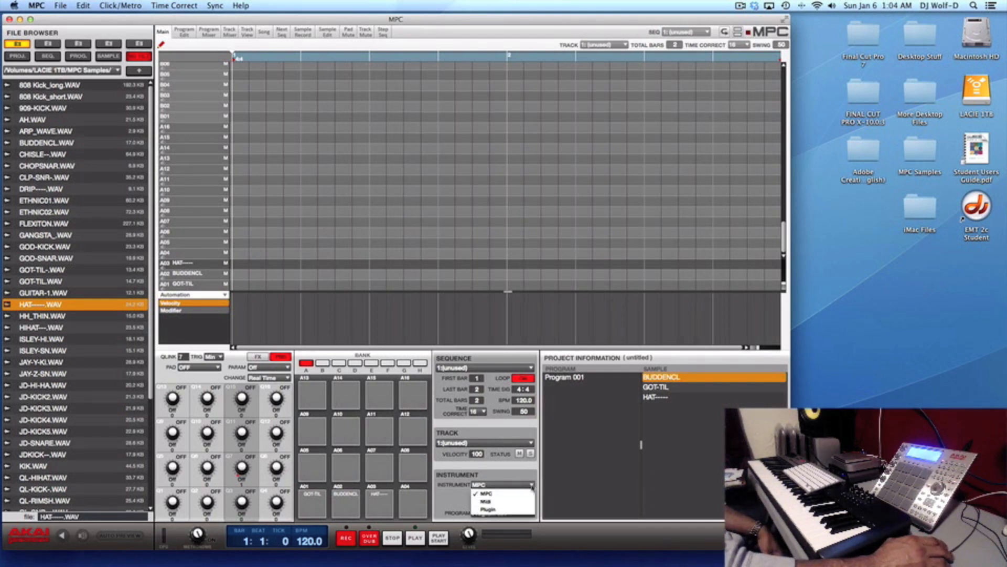
click(523, 502)
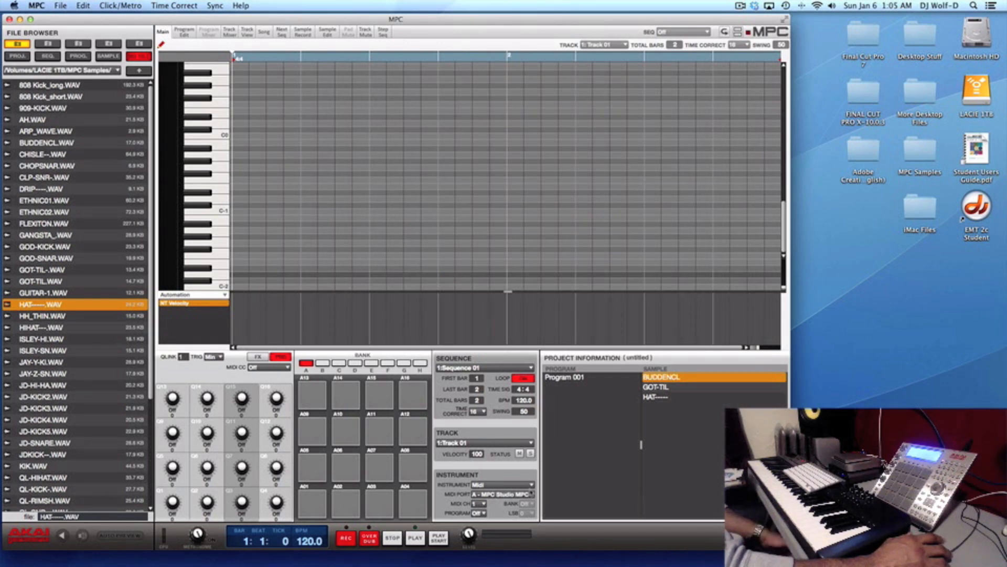
click(531, 486)
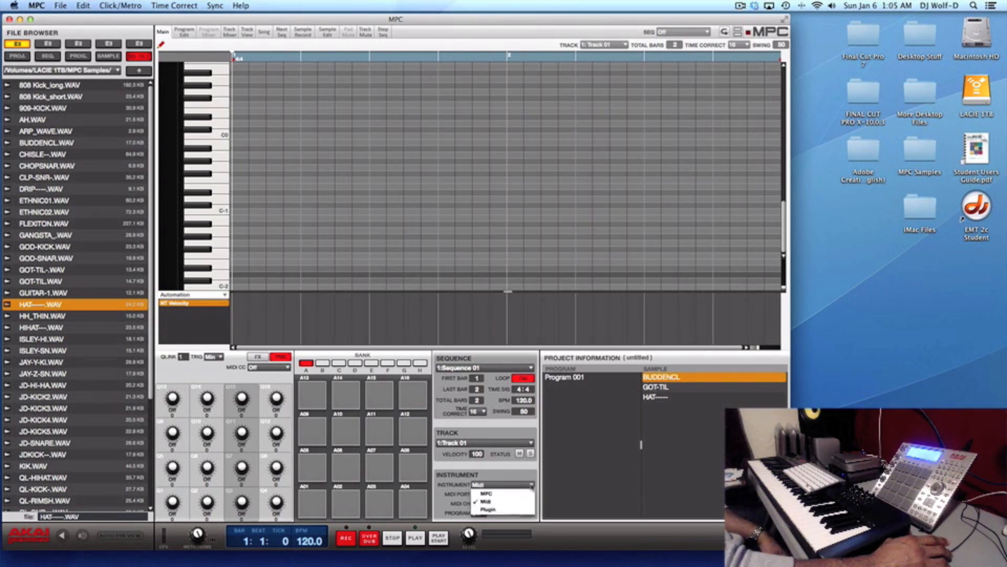
click(515, 510)
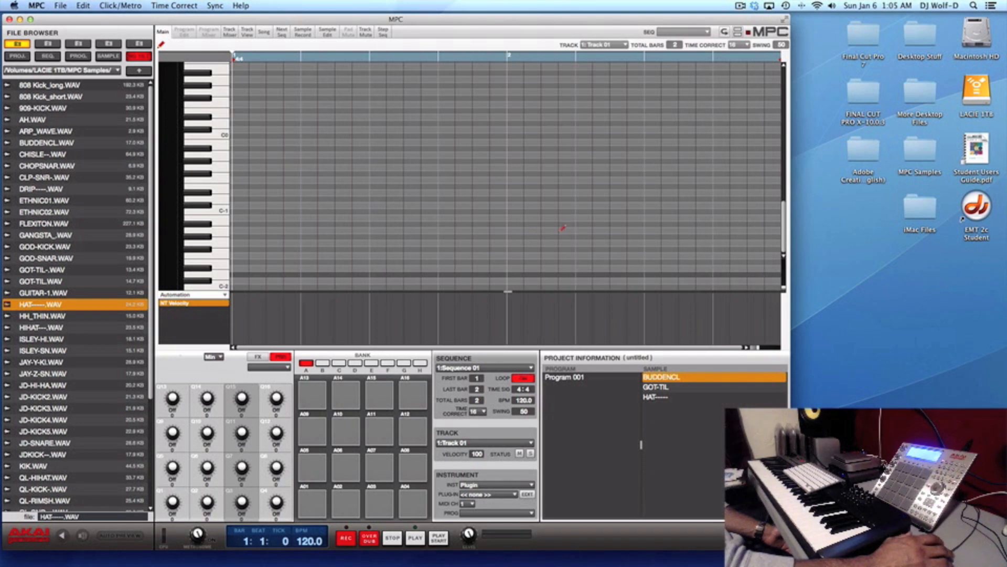
click(532, 486)
click(526, 493)
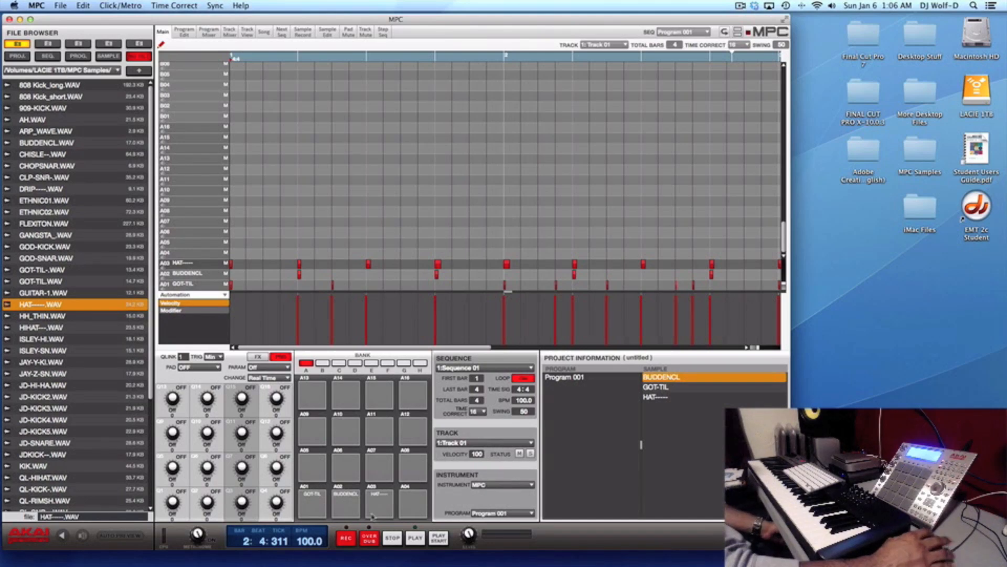
Audition the BUDDENCL sample on pad A02 and the HAT sample on pad A03
click(346, 504)
click(379, 505)
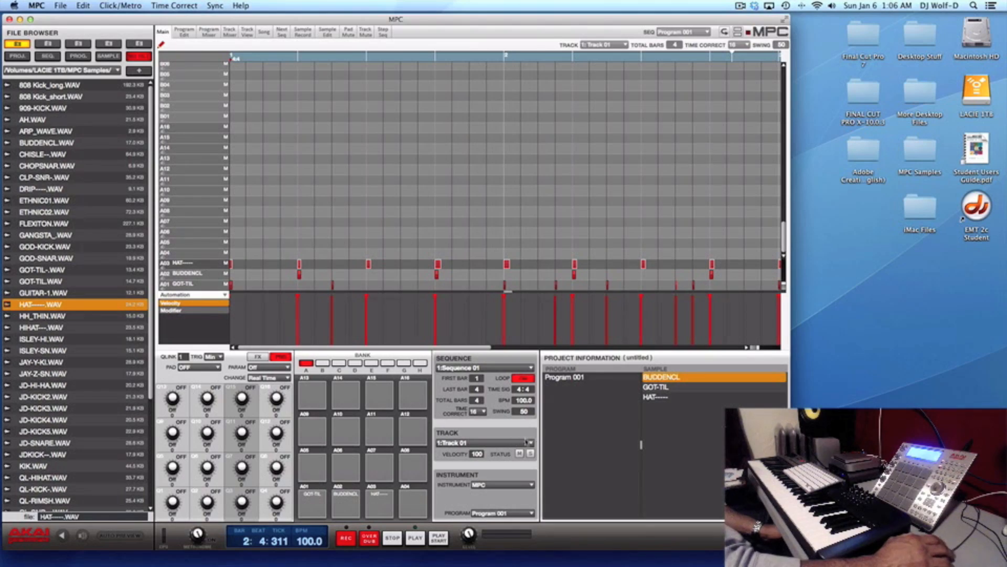
Select unused track 2 and set its instrument type to Plugin
click(531, 443)
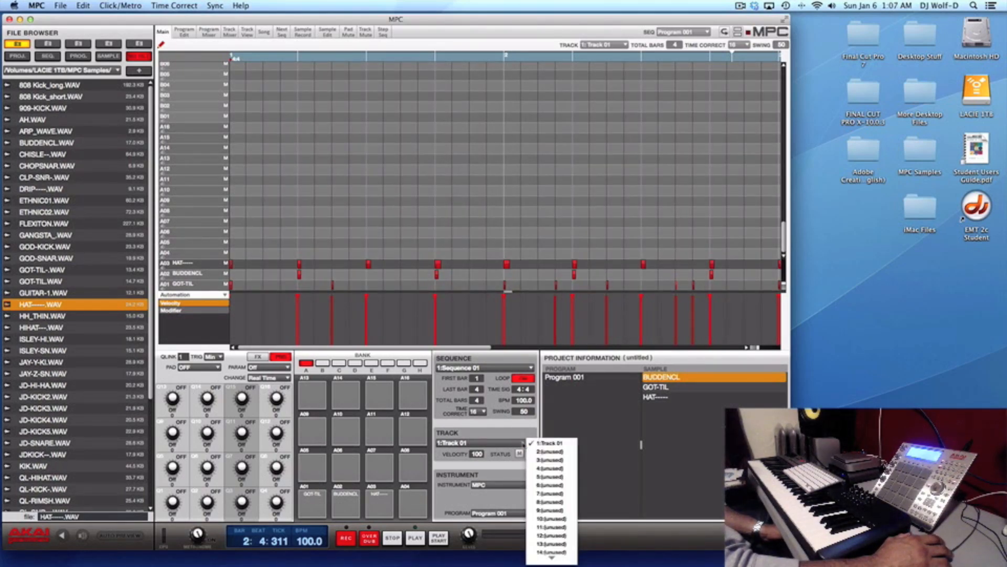
click(555, 451)
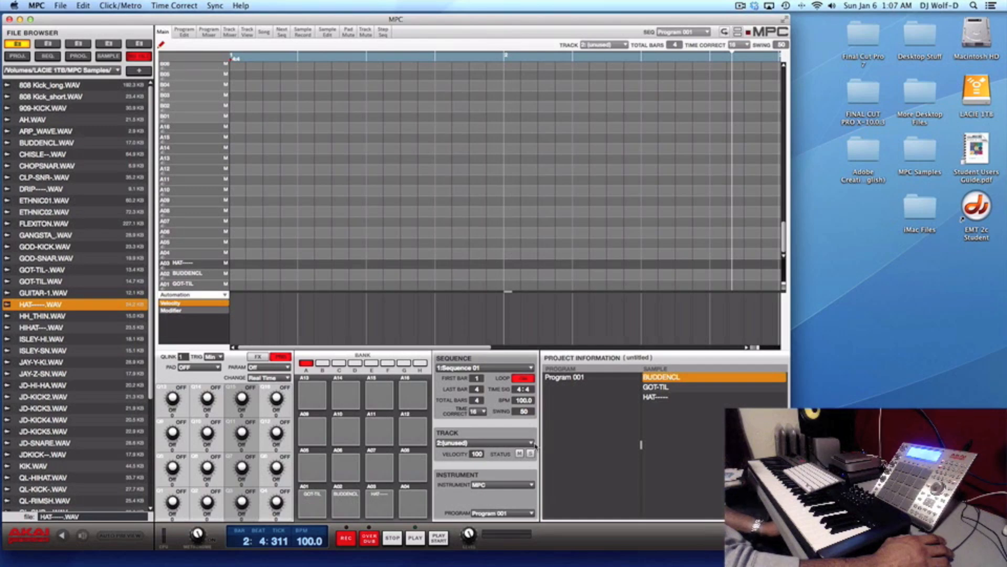
click(532, 487)
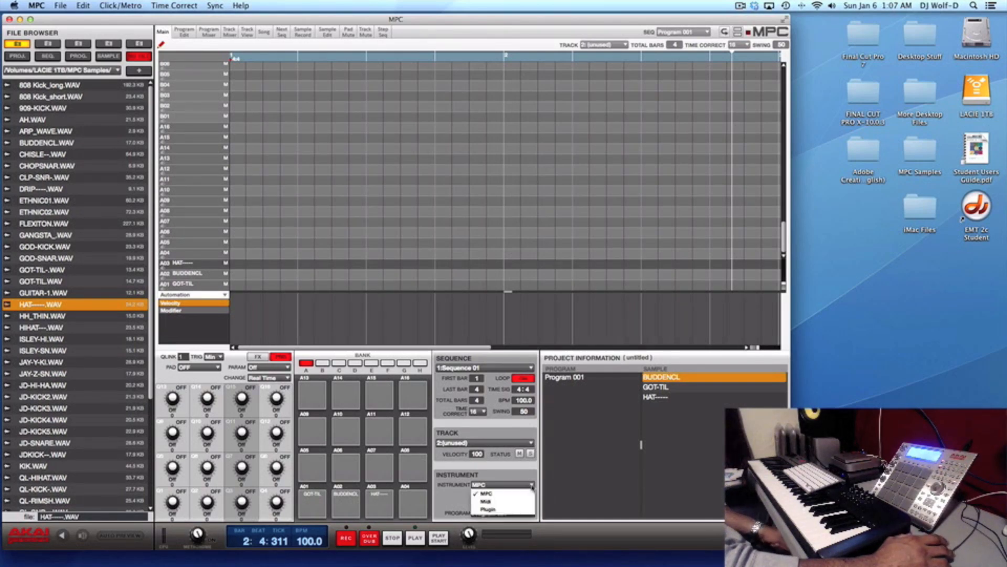
click(489, 509)
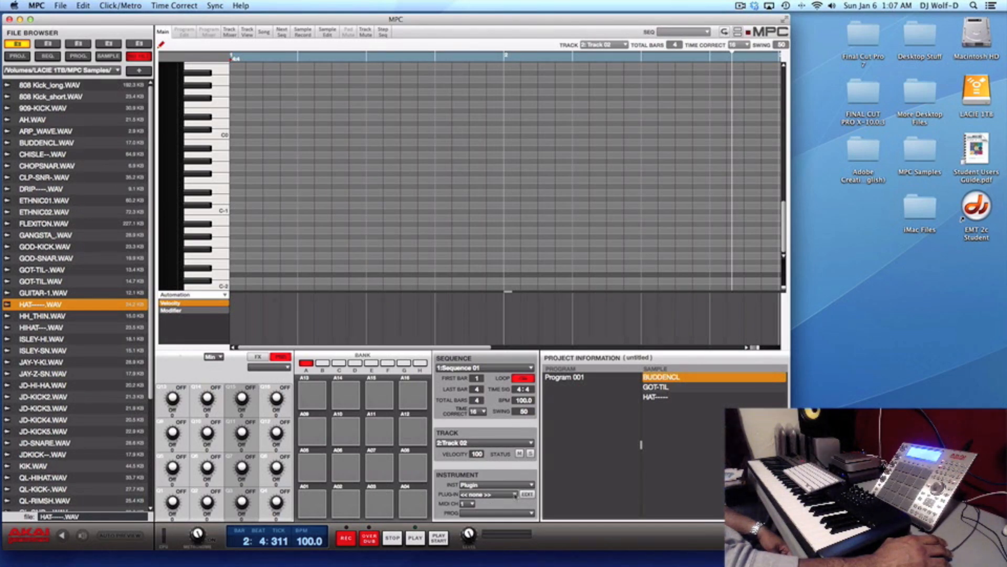
Inspect the plug-in and MIDI channel choices for track 2 without changing either setting
click(515, 494)
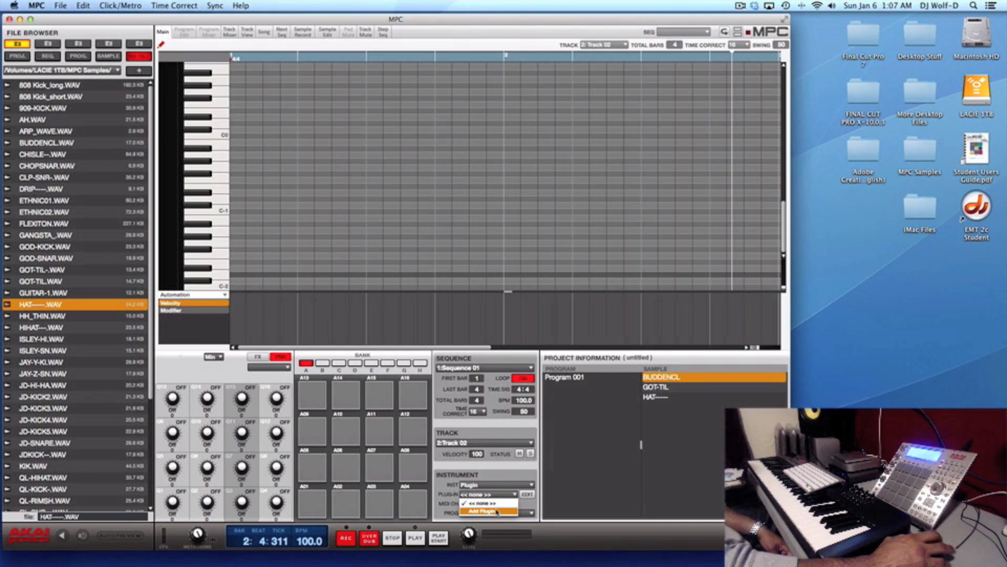
click(529, 508)
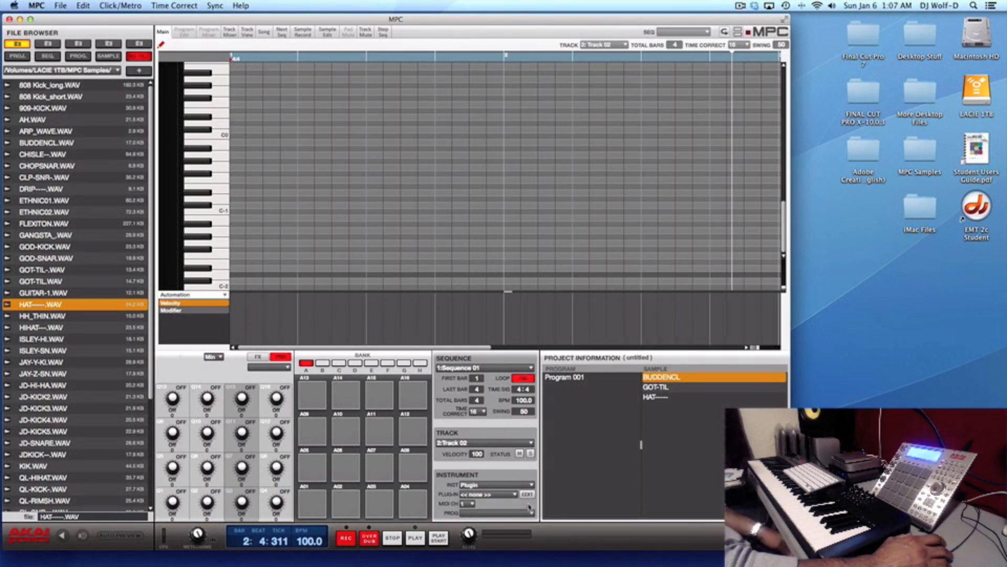
click(472, 504)
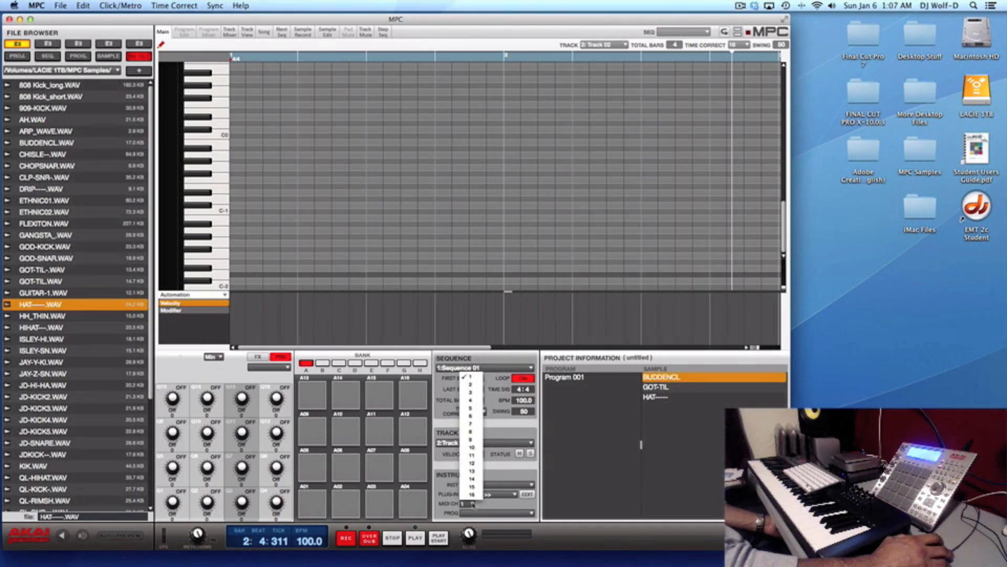
click(472, 503)
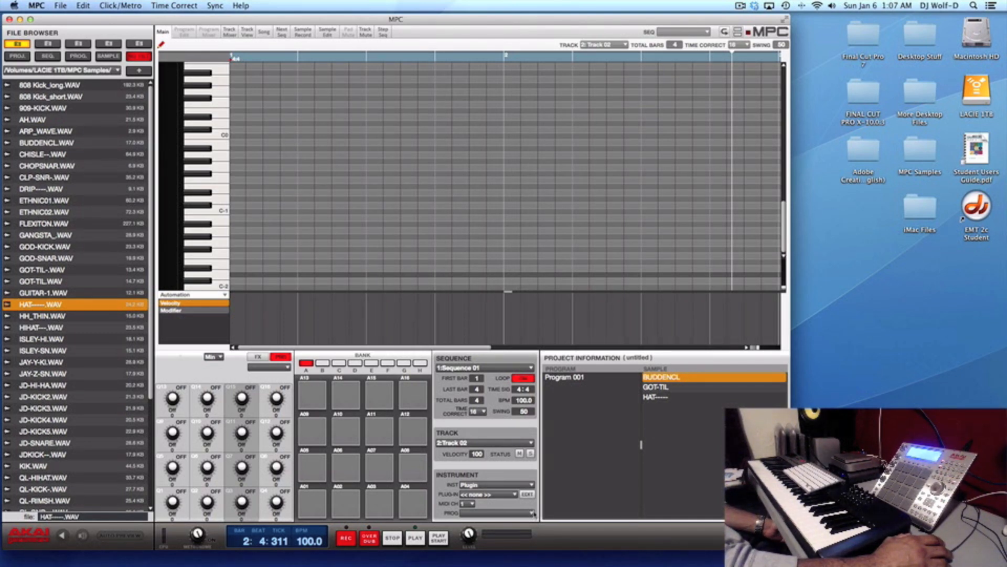
Add the Bass Station VST as a new plug-in on track 2
click(514, 494)
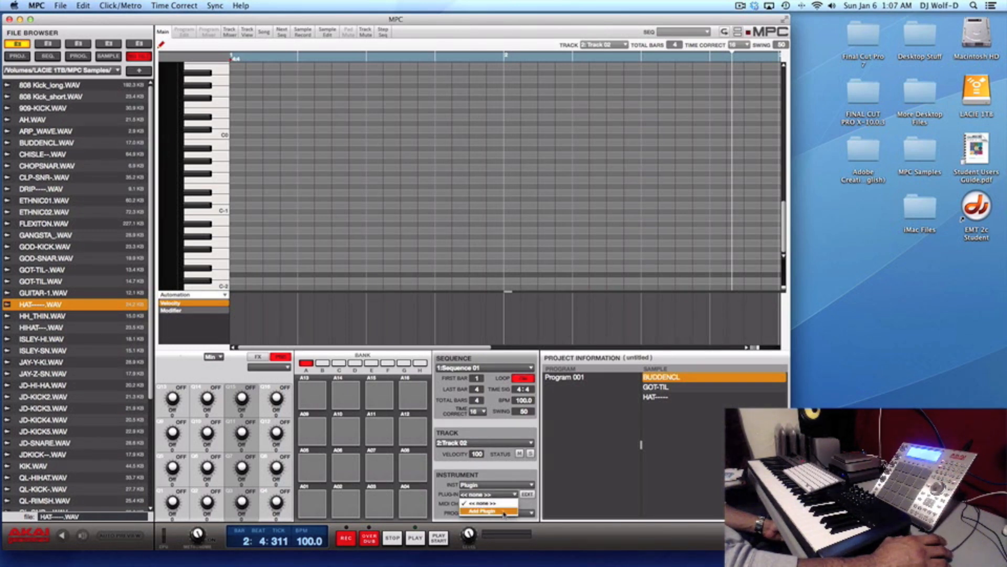
click(503, 511)
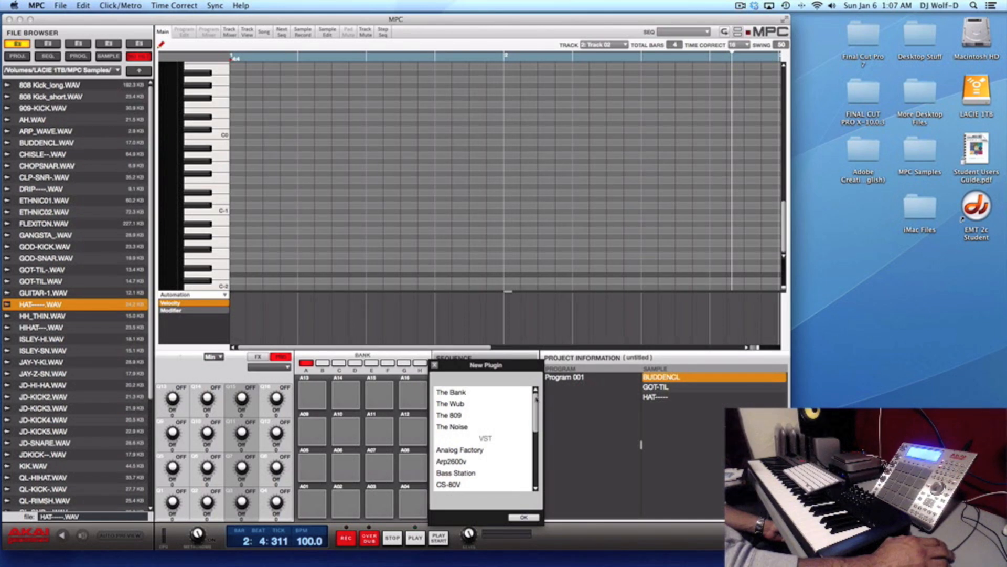
scroll(477, 445, down, 2)
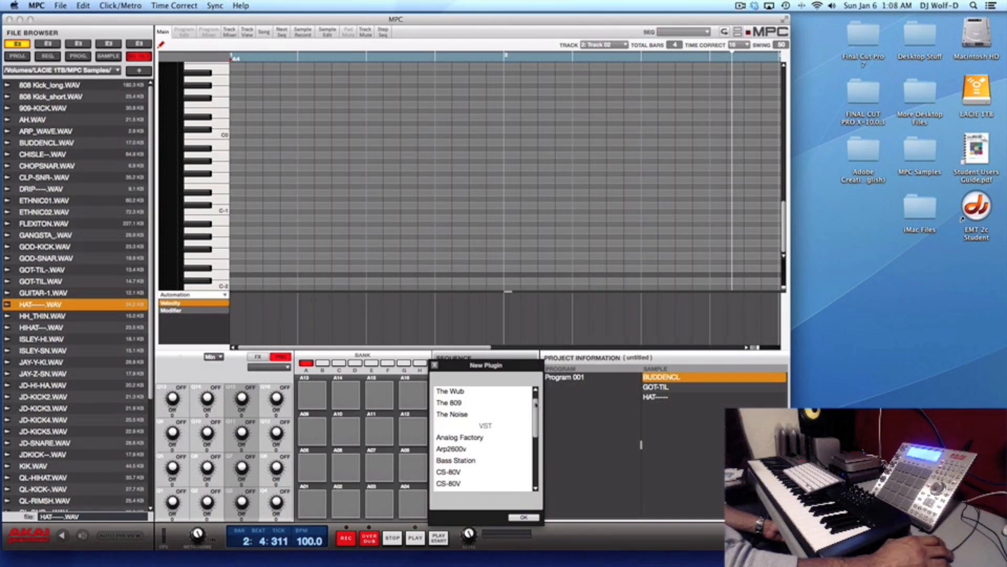
click(468, 458)
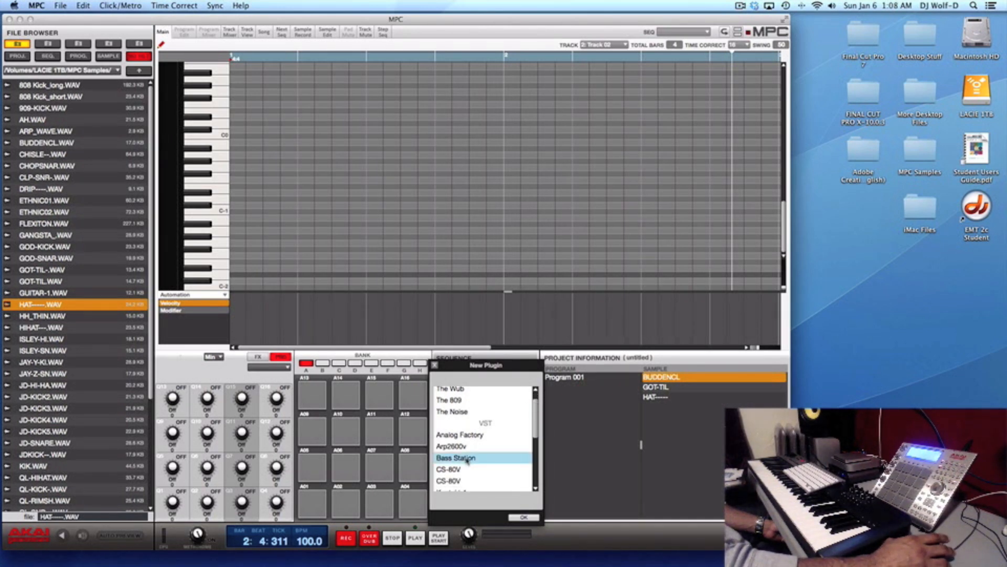
click(524, 517)
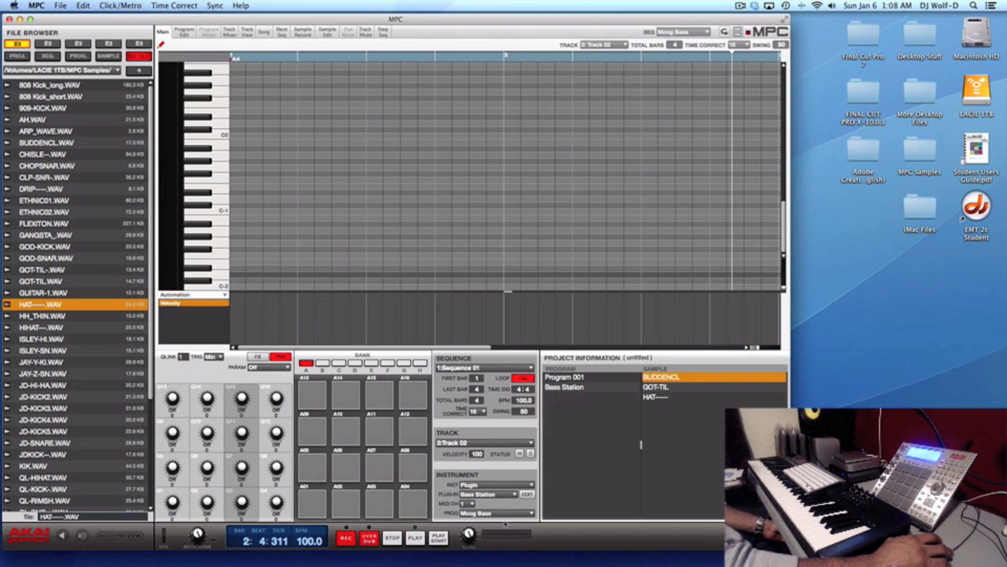
Browse the list of Bass Station programs available for track 2 without choosing one
click(533, 515)
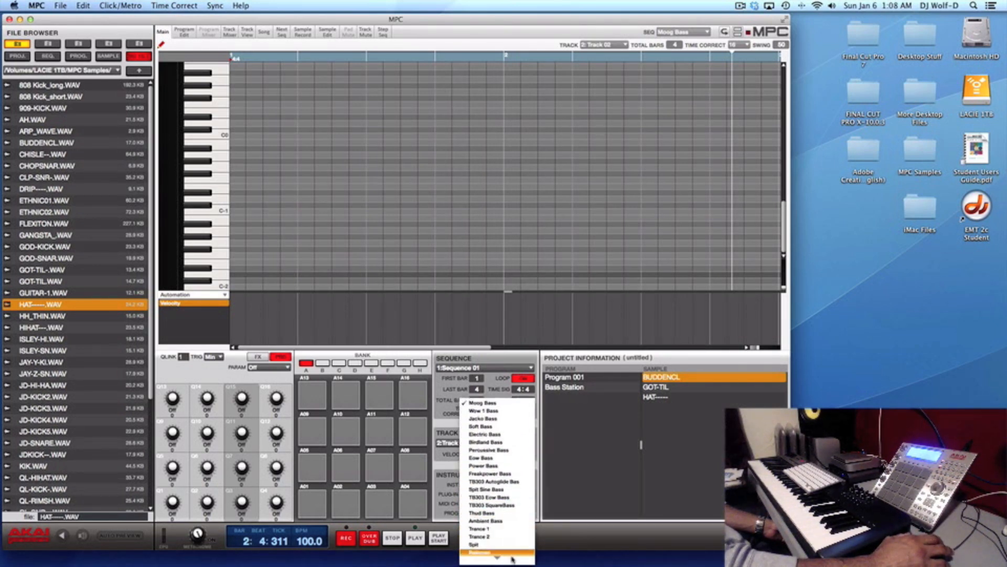
click(571, 495)
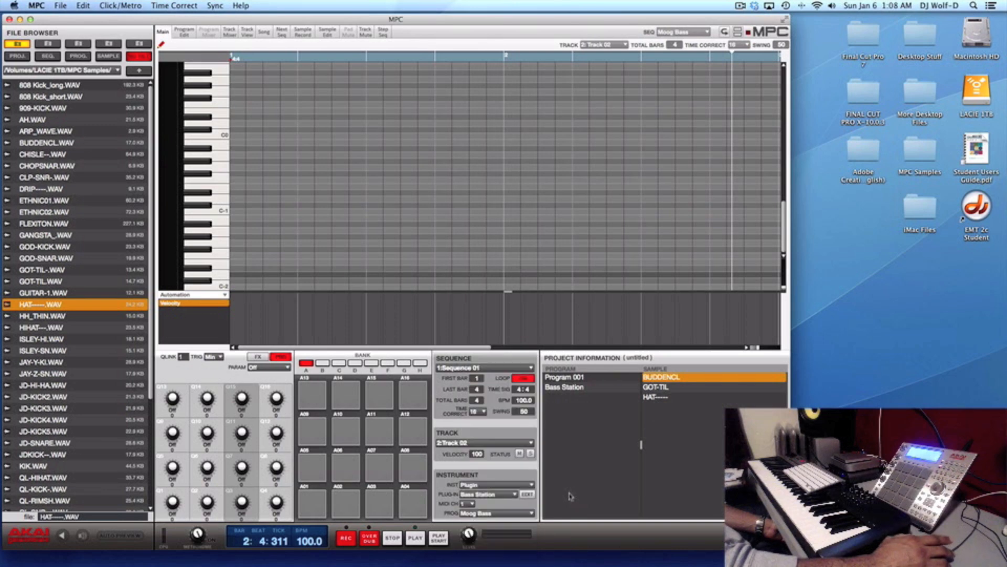
Step the preset to Soft Bass in the Bass Station editor, close the editor, and keep Soft Bass as track 2's program
click(527, 495)
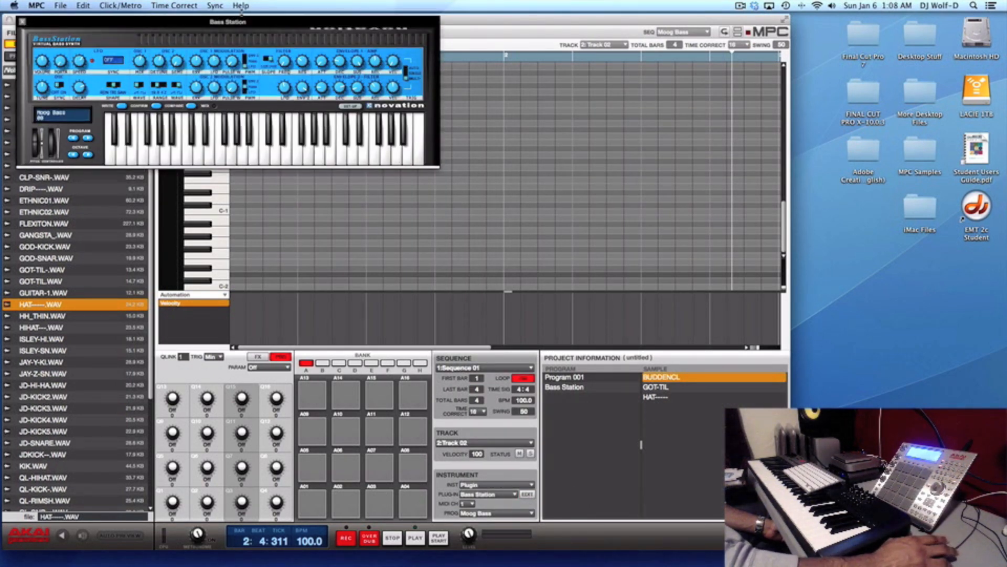
drag(270, 23, 519, 189)
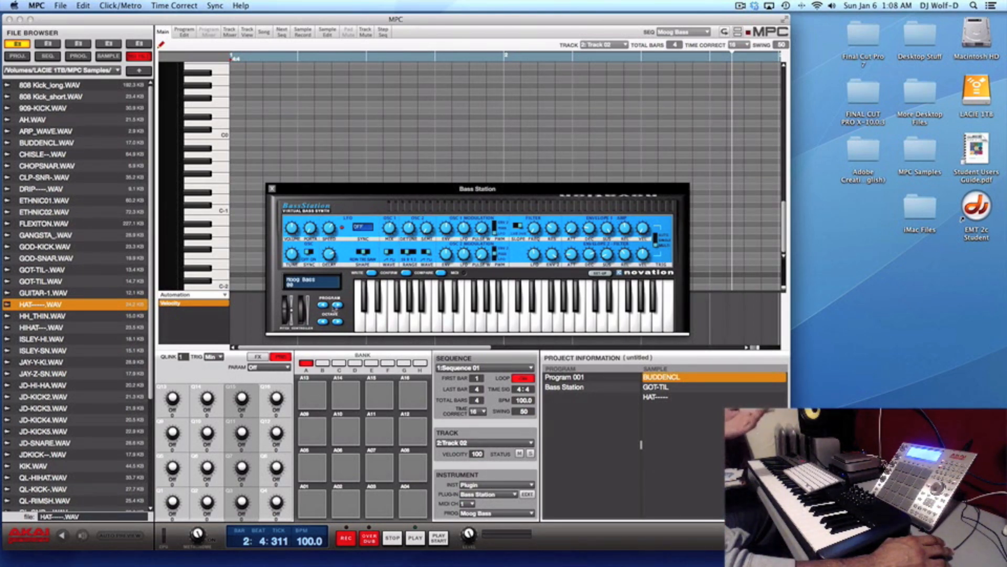
click(337, 306)
click(337, 305)
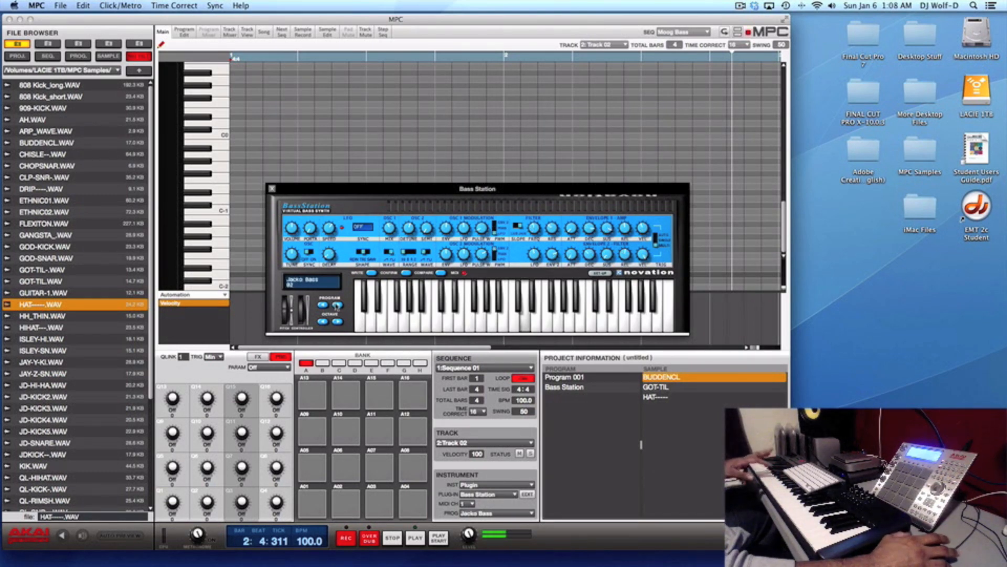
click(337, 305)
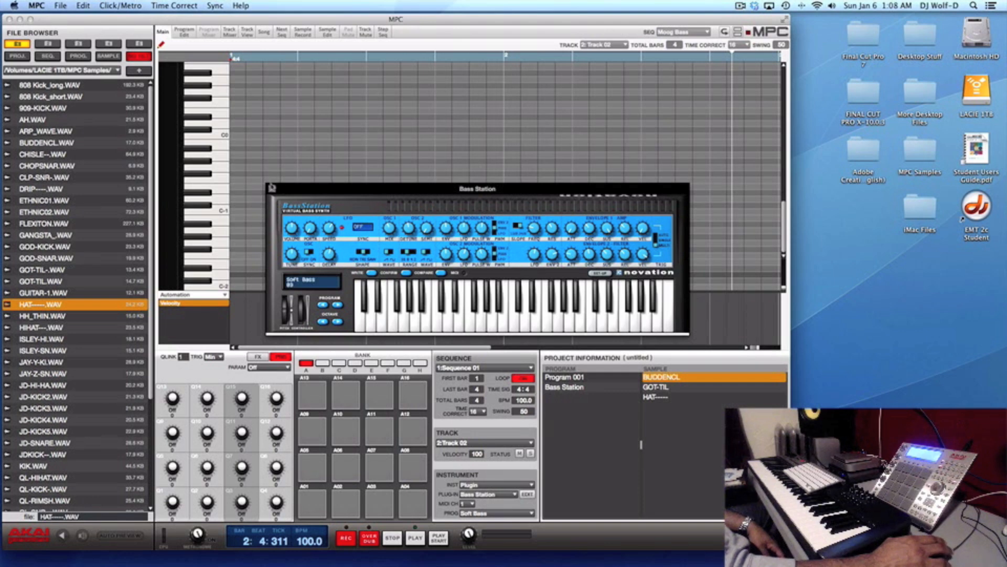
click(272, 188)
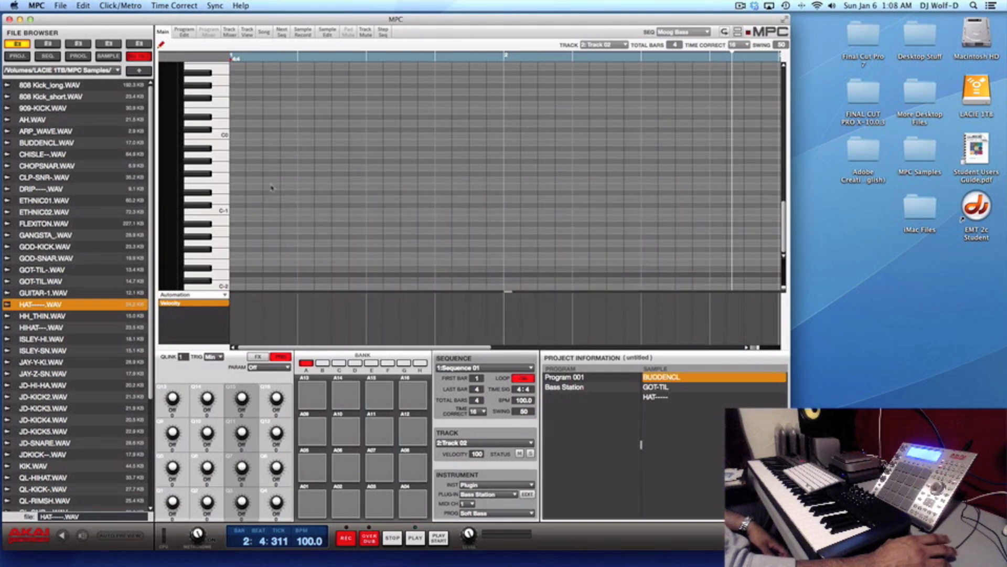
click(532, 513)
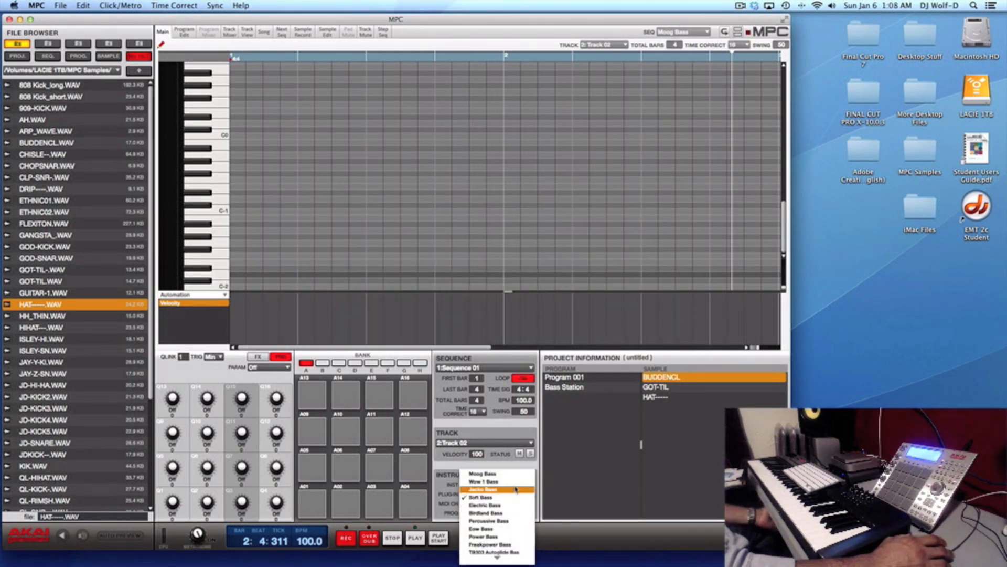
click(515, 495)
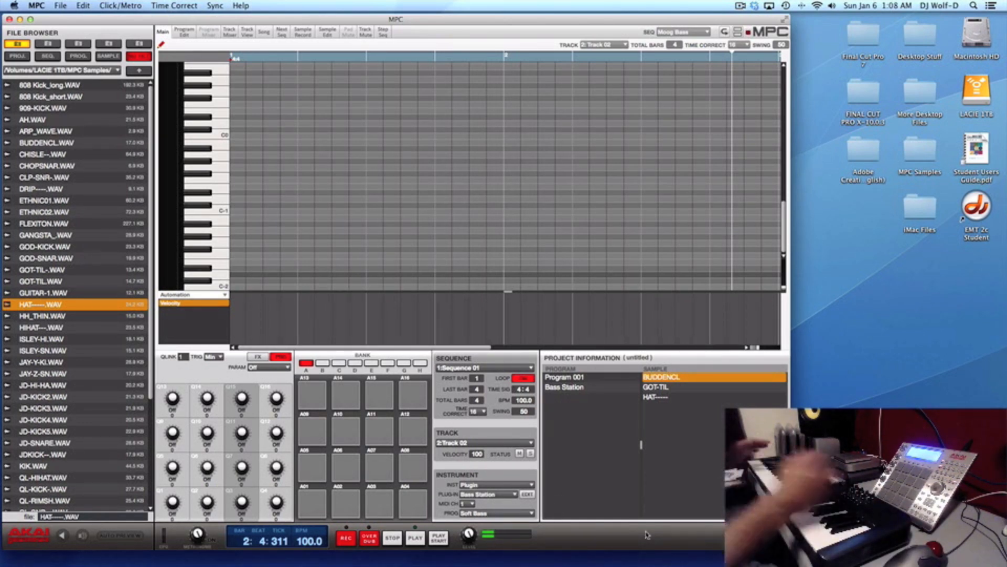
Set unused track 3 to a plug-in instrument and add the Kontakt 5 VST as its new plug-in
click(531, 443)
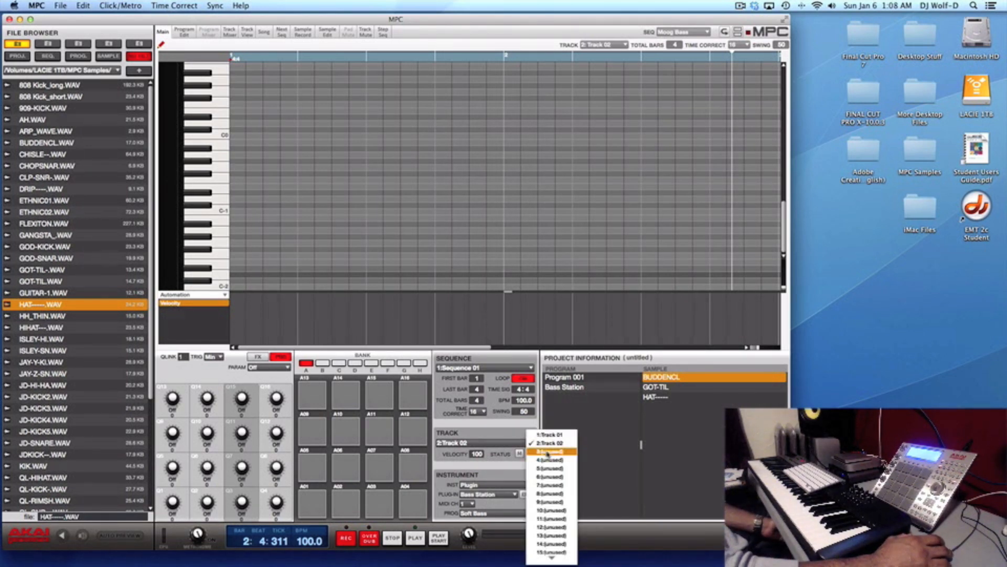
click(548, 451)
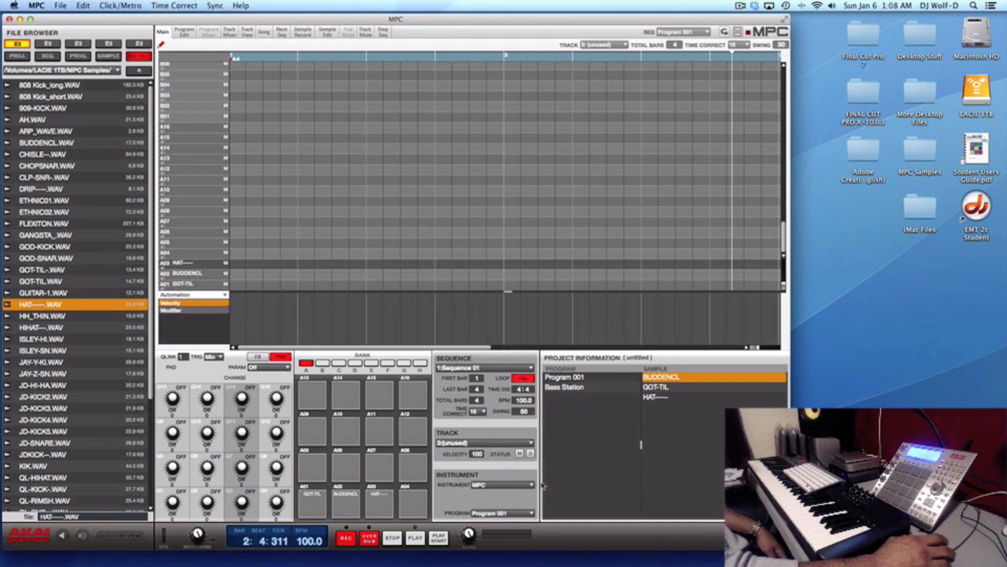
click(531, 485)
click(514, 512)
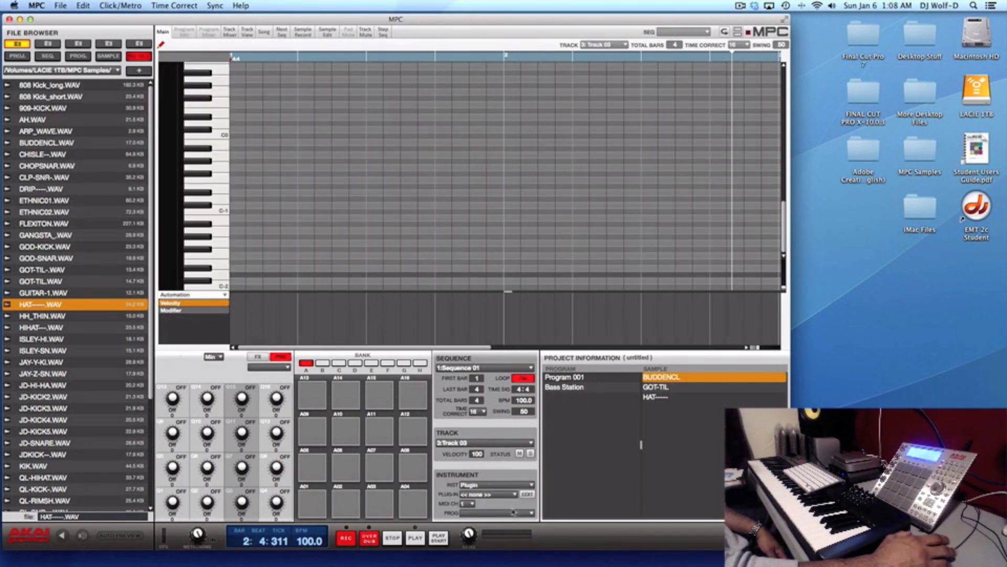
click(515, 494)
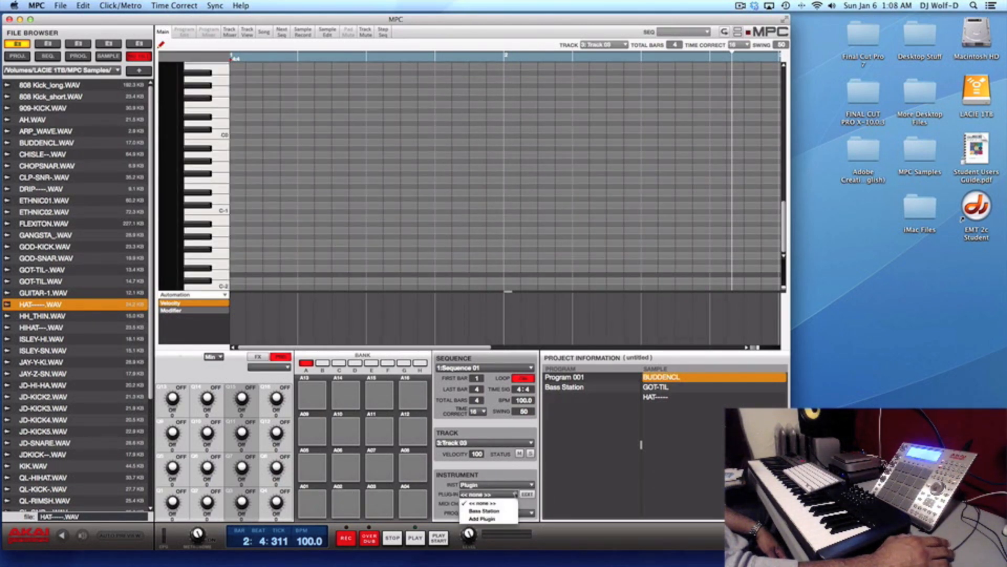
click(506, 519)
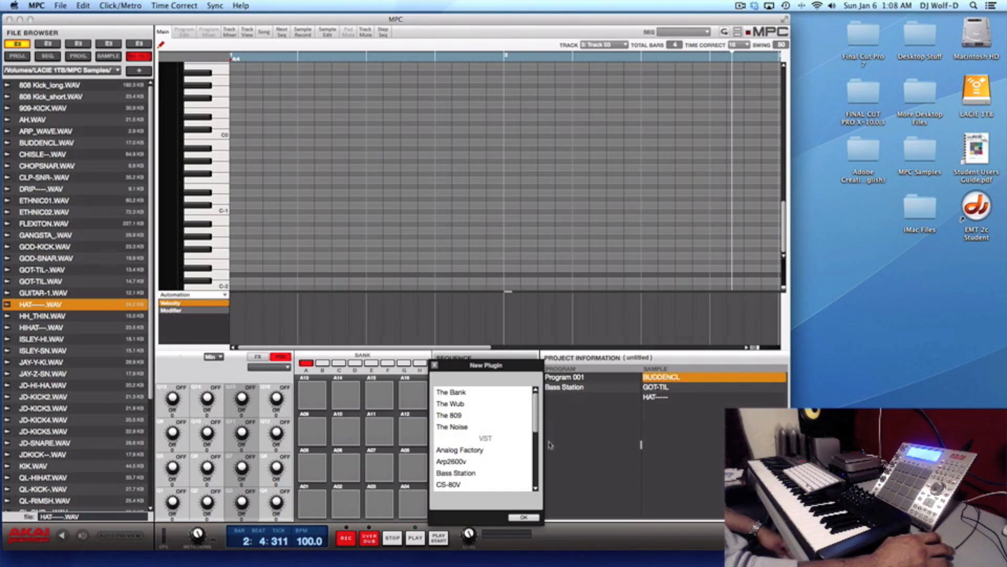
drag(535, 415, 534, 446)
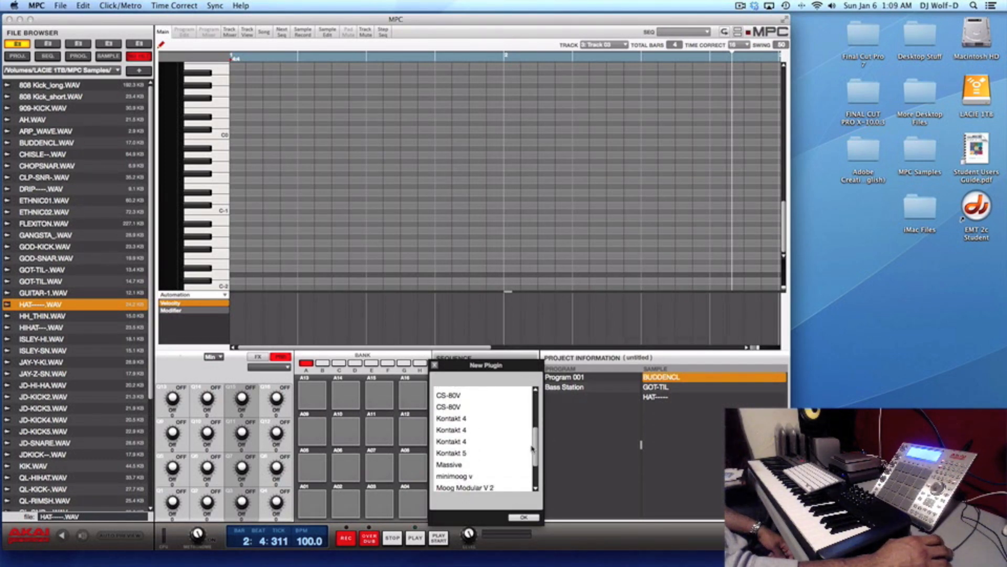
click(453, 451)
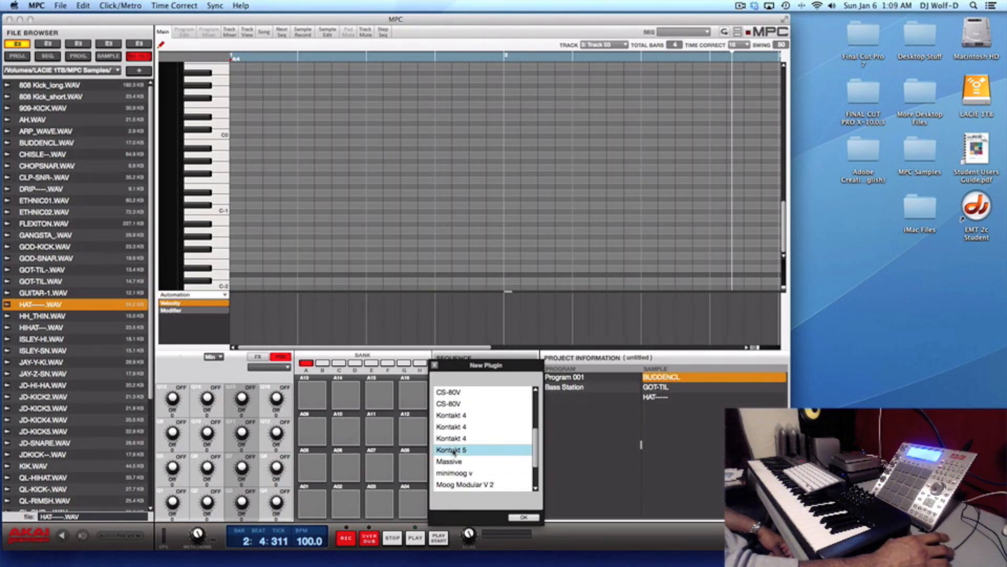
click(520, 518)
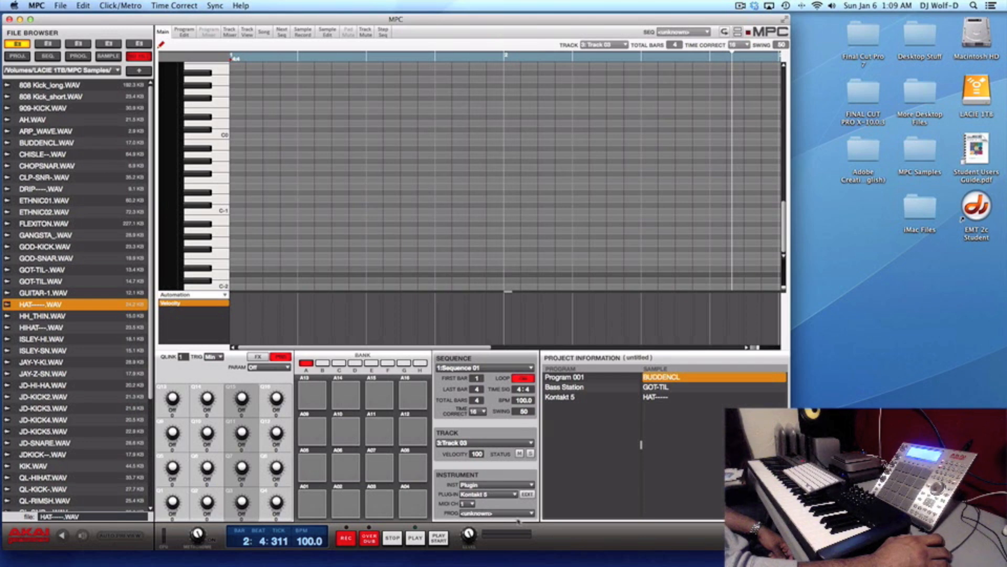
Load the New York Concert Grand instrument in track 3's Kontakt 5 editor and close the editor
click(527, 494)
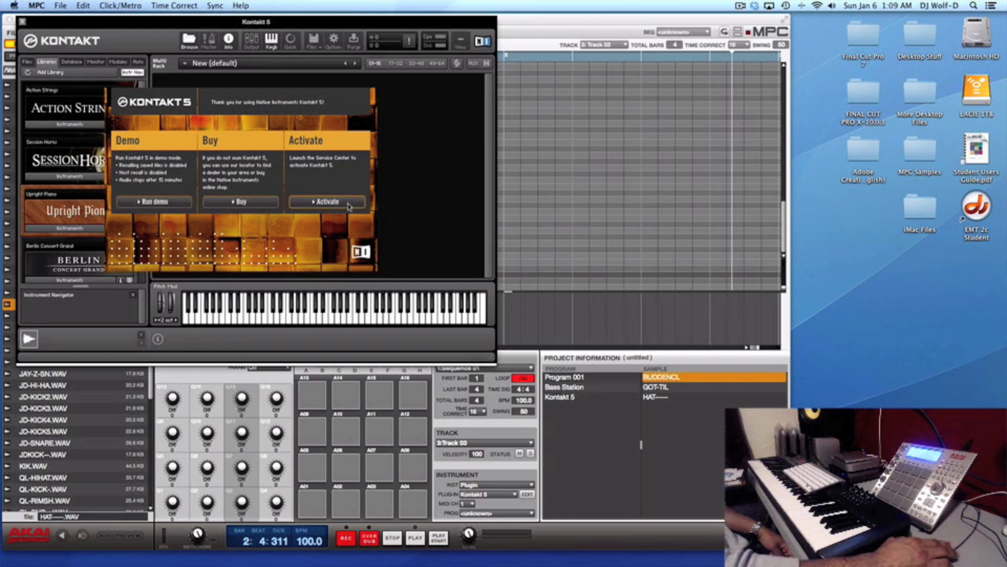
click(347, 204)
click(597, 172)
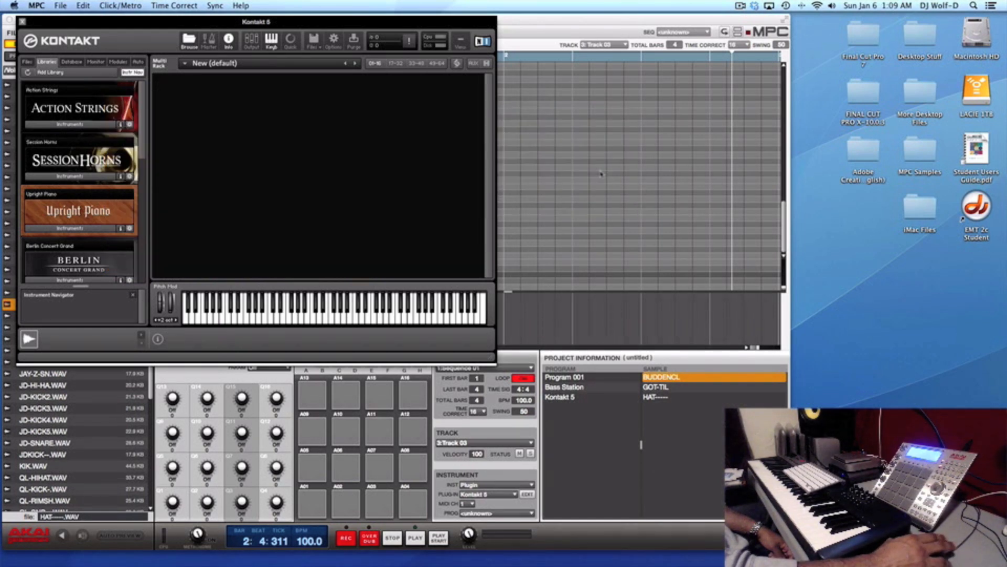
scroll(141, 137, down, 5)
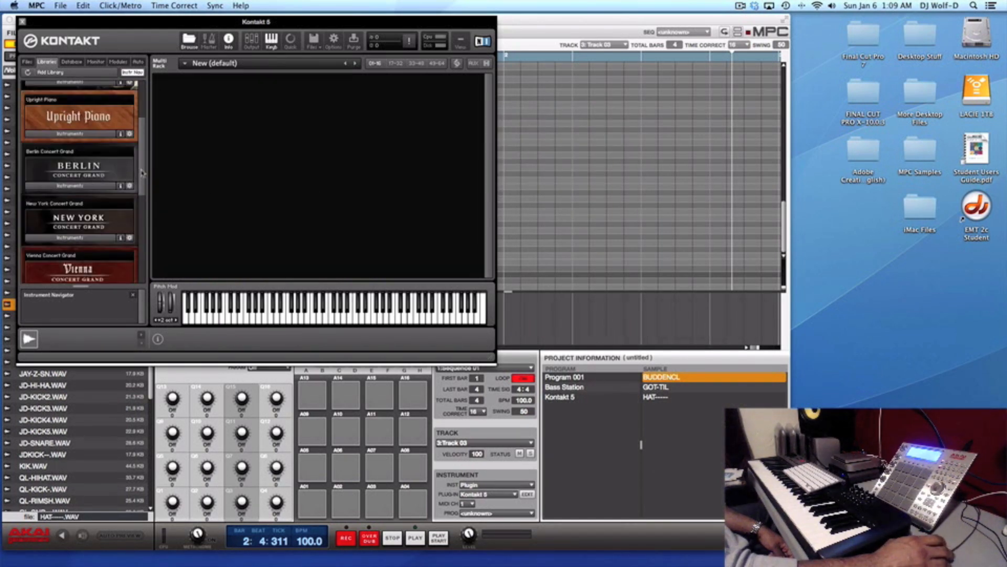
click(84, 217)
double_click(71, 222)
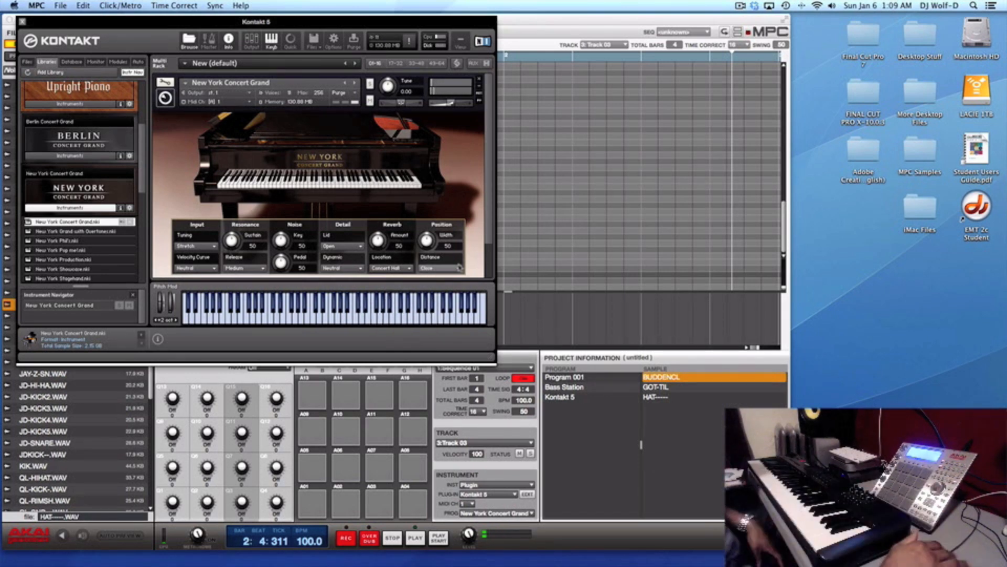
click(23, 21)
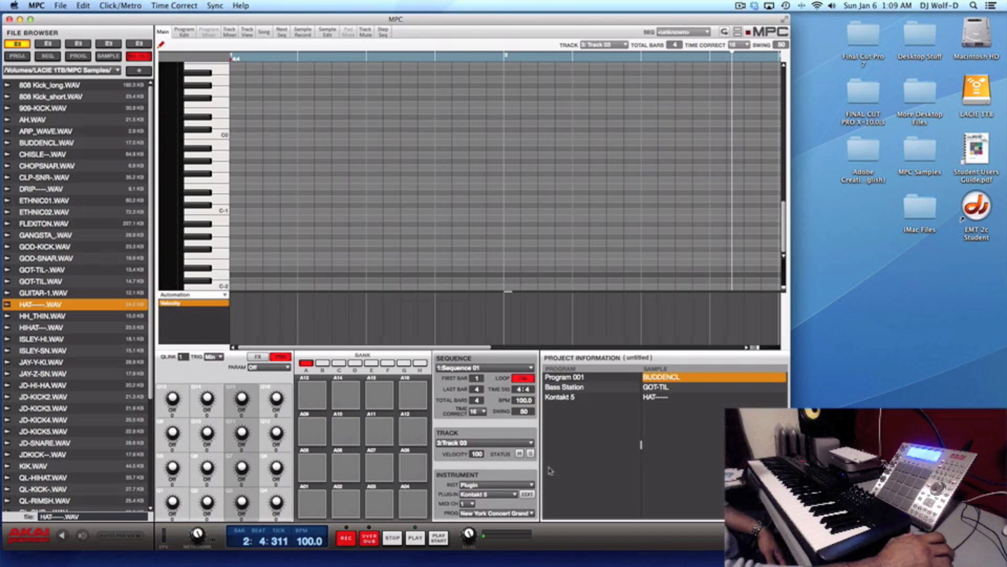
Set unused track 4 to a plug-in instrument and add the Massive VST as its new plug-in
click(531, 444)
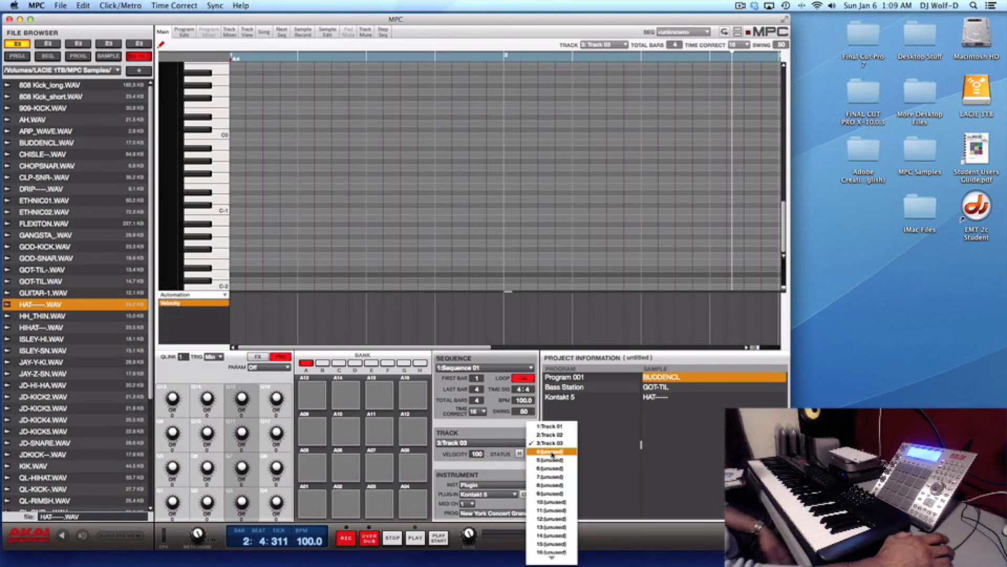
click(552, 452)
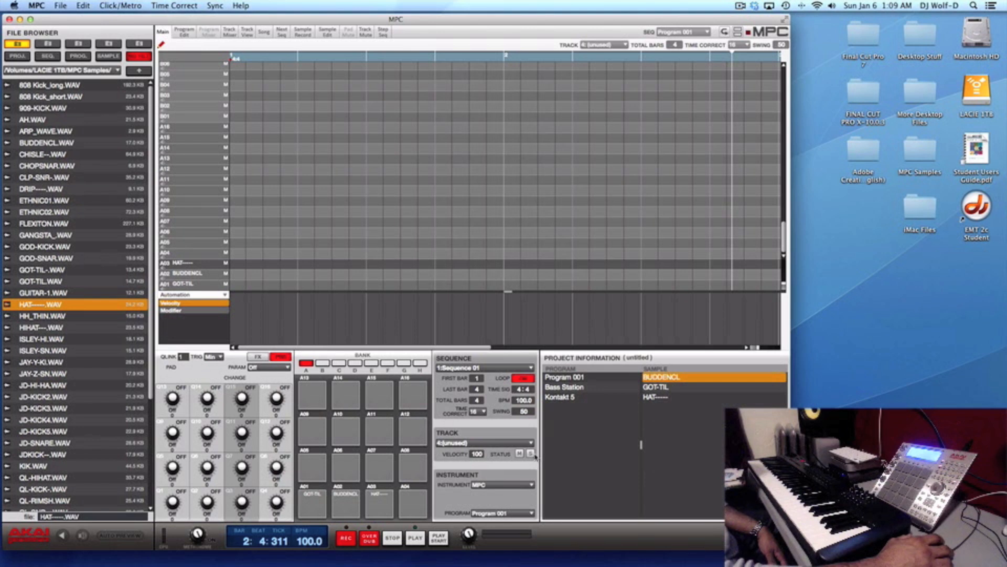
click(526, 486)
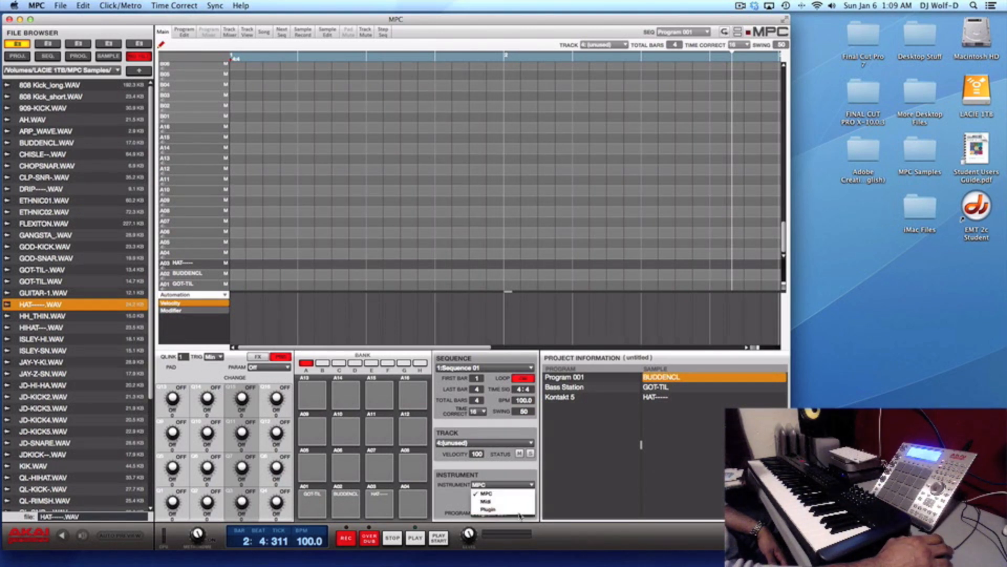
click(519, 510)
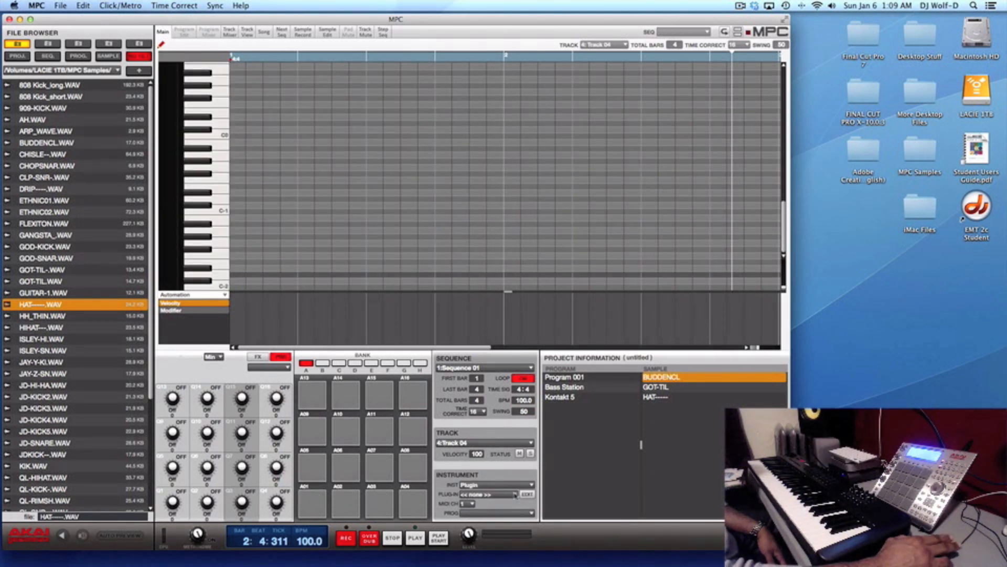
click(515, 495)
click(499, 526)
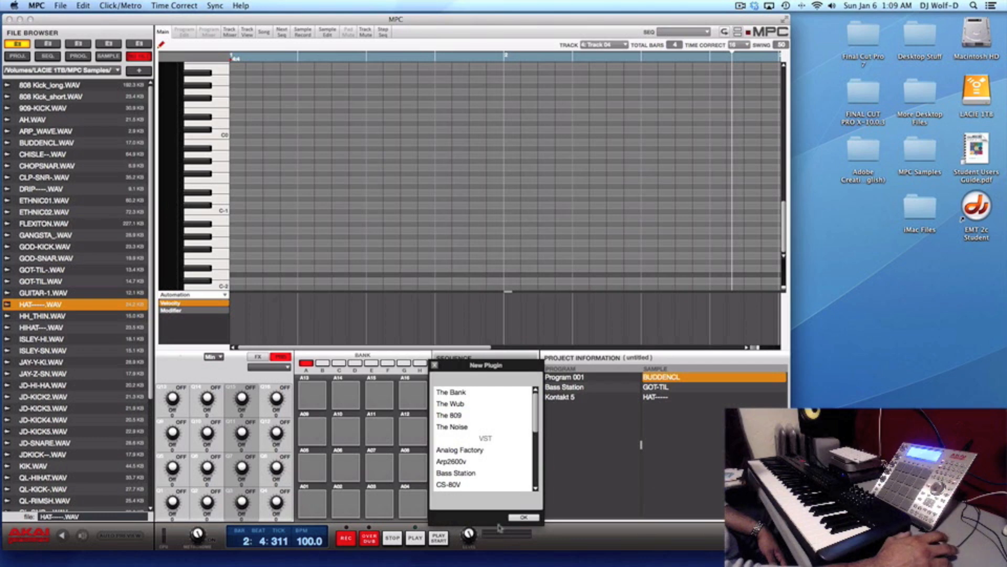
drag(536, 410, 539, 424)
scroll(470, 462, down, 3)
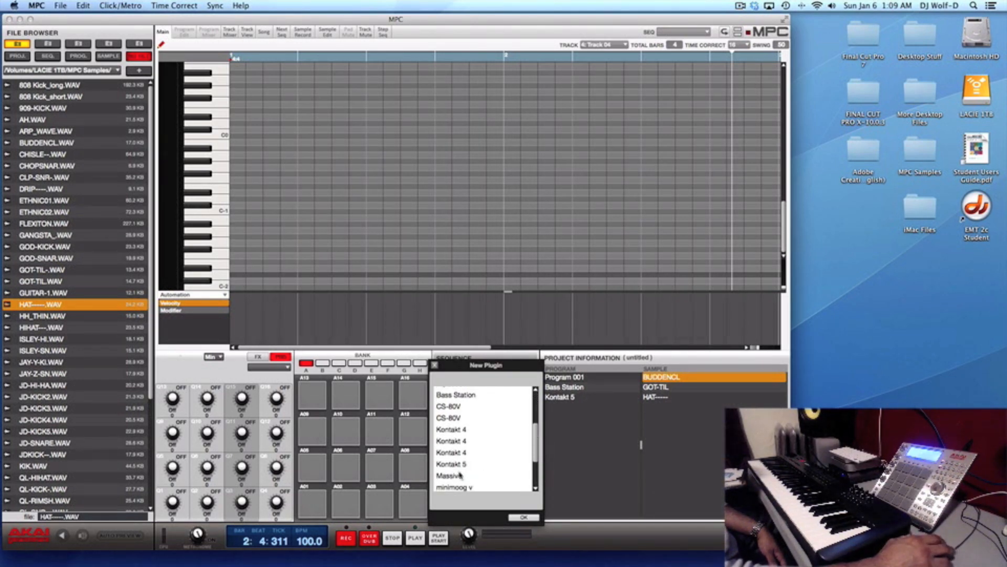
click(469, 475)
click(517, 517)
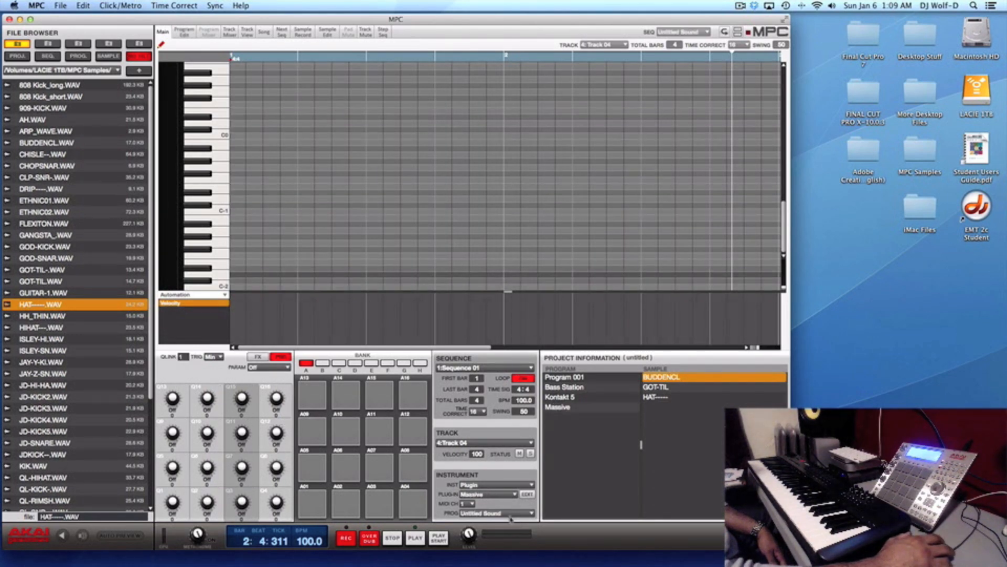
Load the All Jungle Massive preset in track 4's Massive editor and close the editor
click(527, 494)
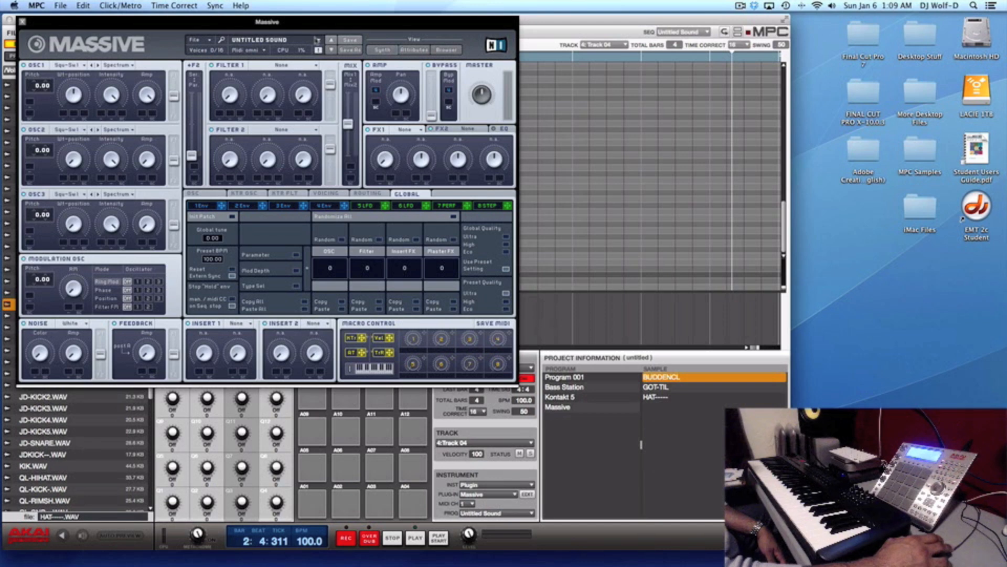
click(318, 39)
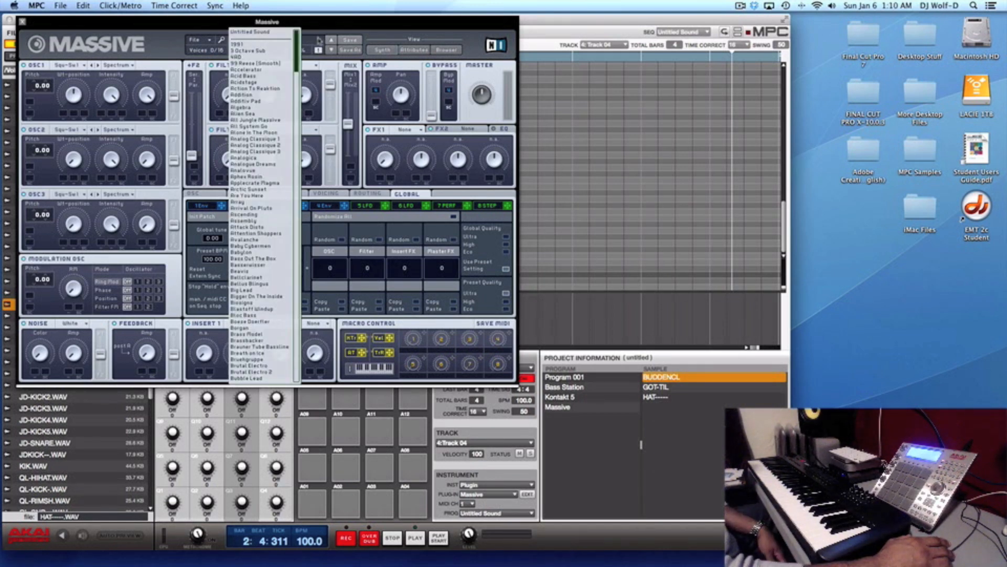
click(278, 120)
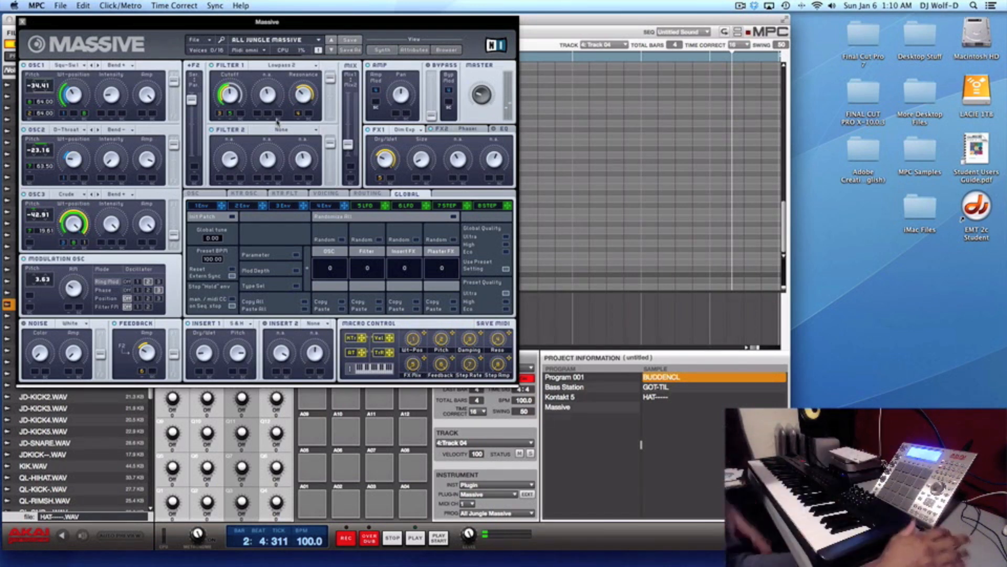
click(23, 22)
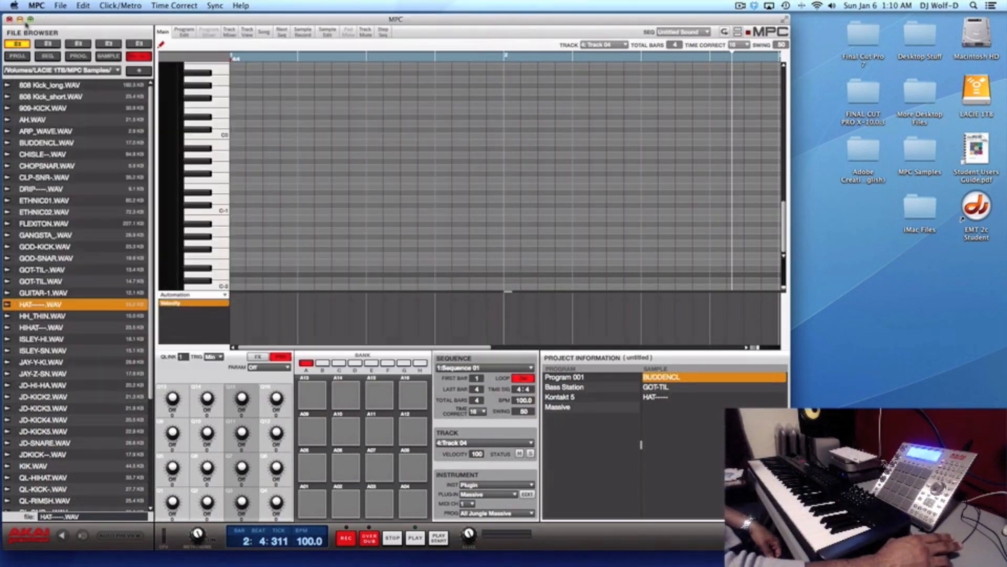
Switch back to track 1 and audition the GOT-TIL, BUDDENCL and HAT drum pads
click(530, 443)
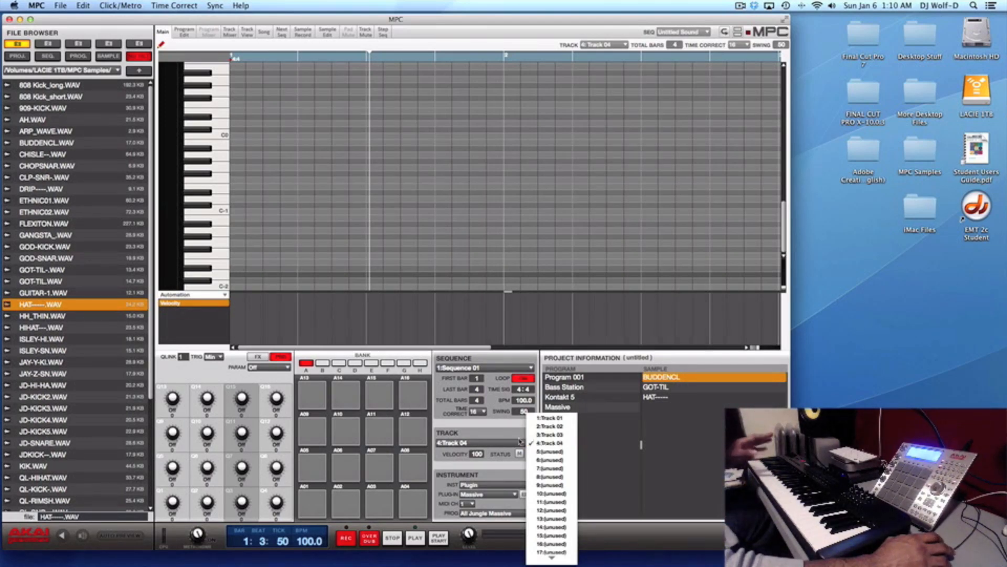
click(530, 444)
click(539, 443)
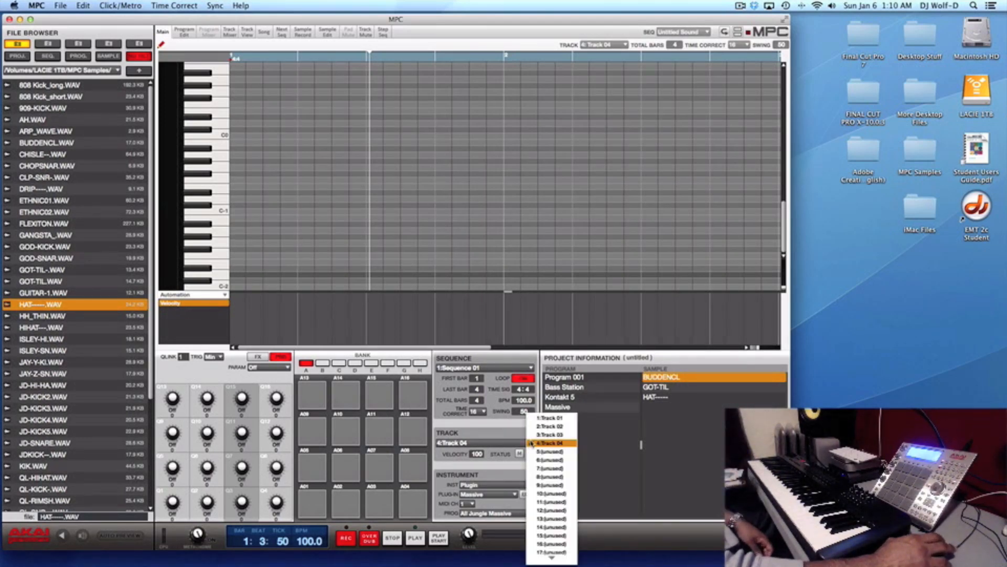
click(551, 418)
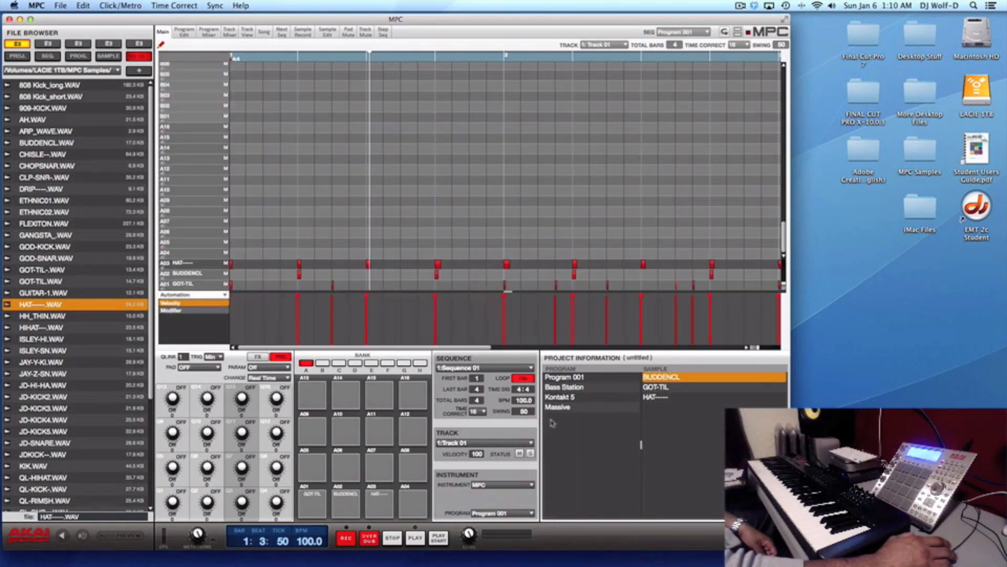
click(318, 495)
click(342, 499)
click(378, 501)
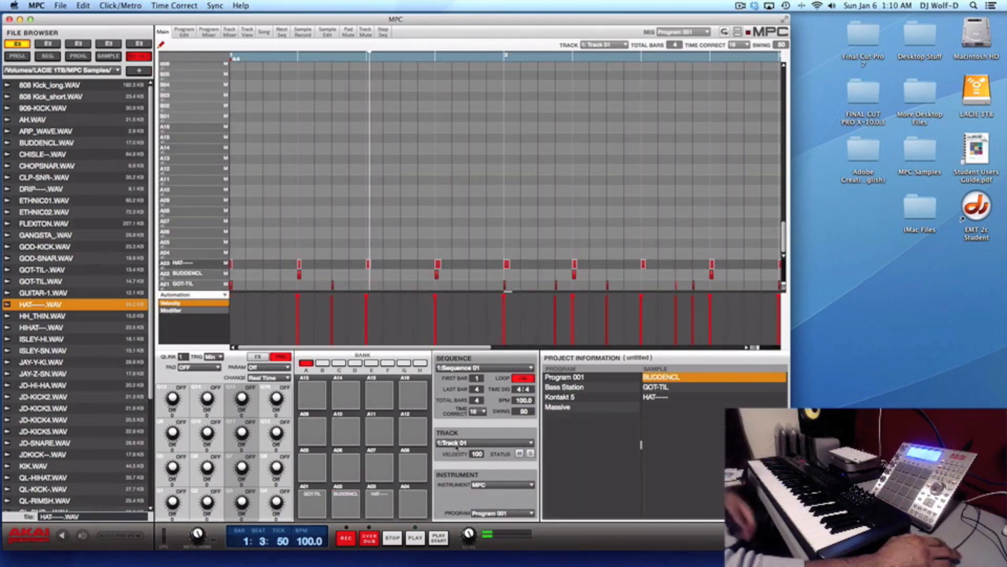
Rename track 1 as Drums
double_click(452, 444)
text(Dru)
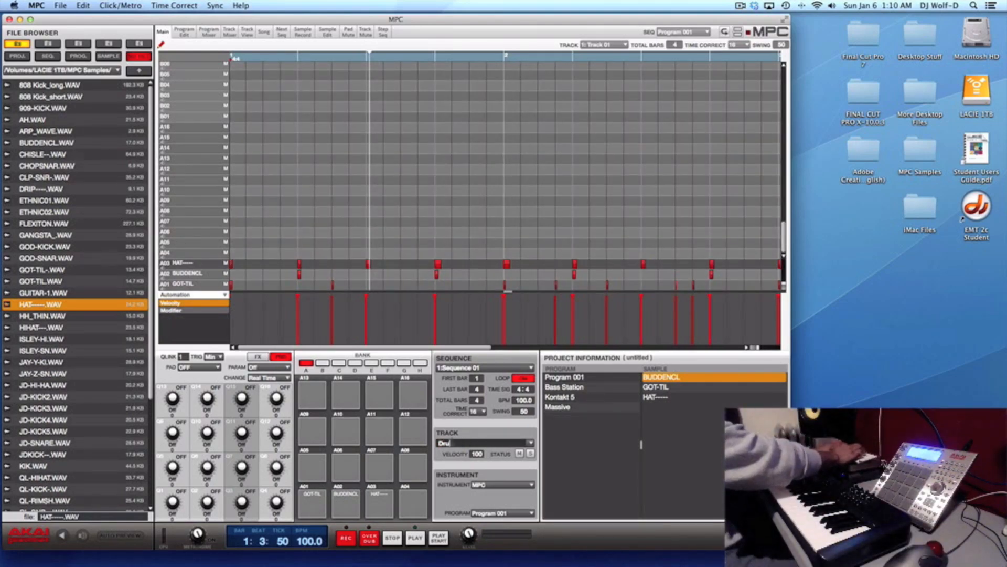
text(ms)
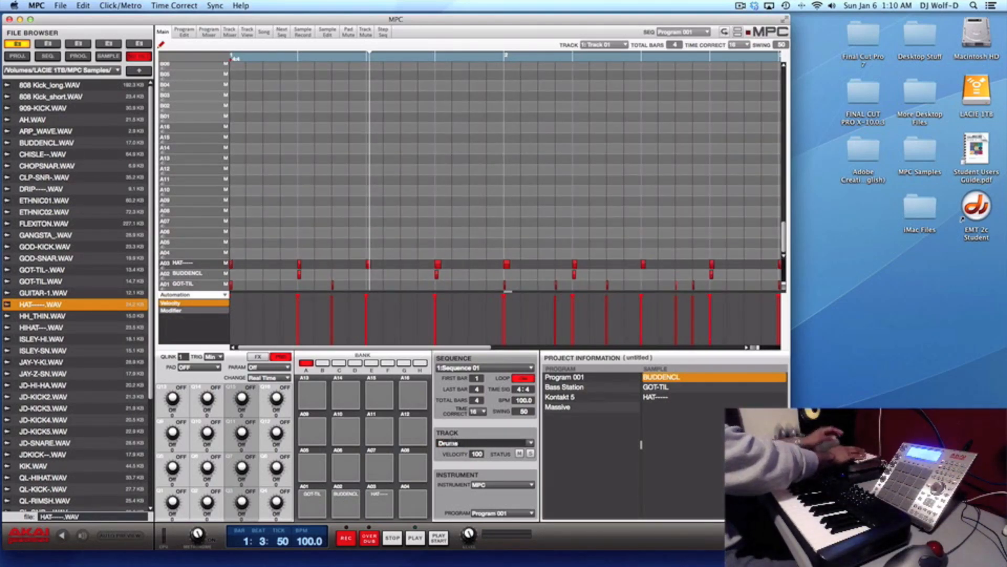
key(Return)
Switch to track 2 and rename it as Synth Bass
click(518, 445)
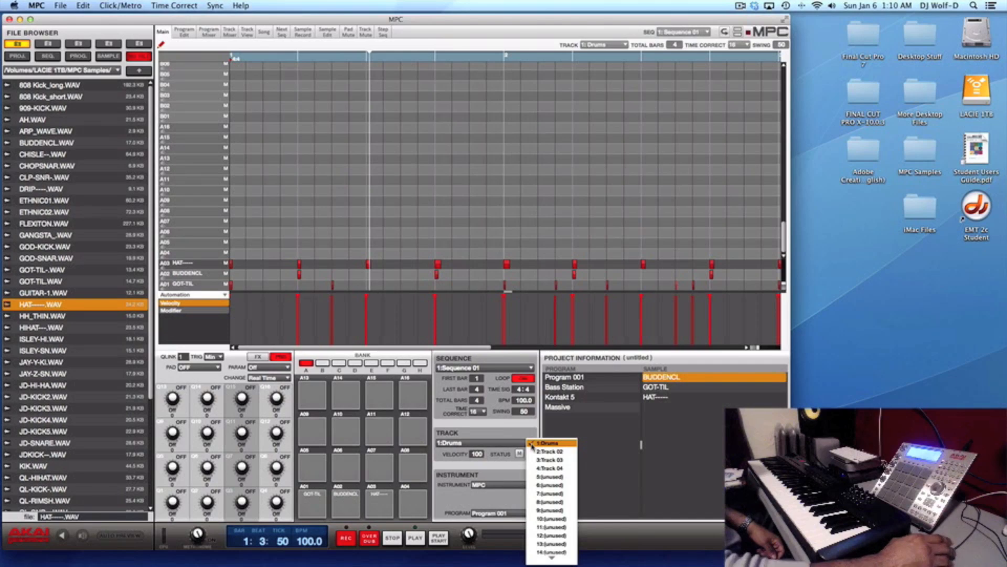
click(540, 453)
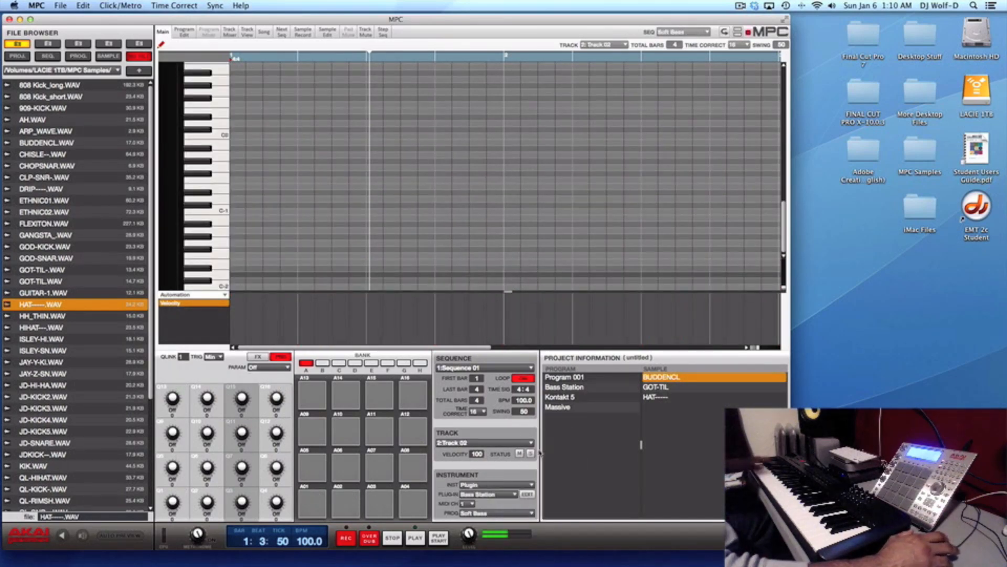
double_click(446, 443)
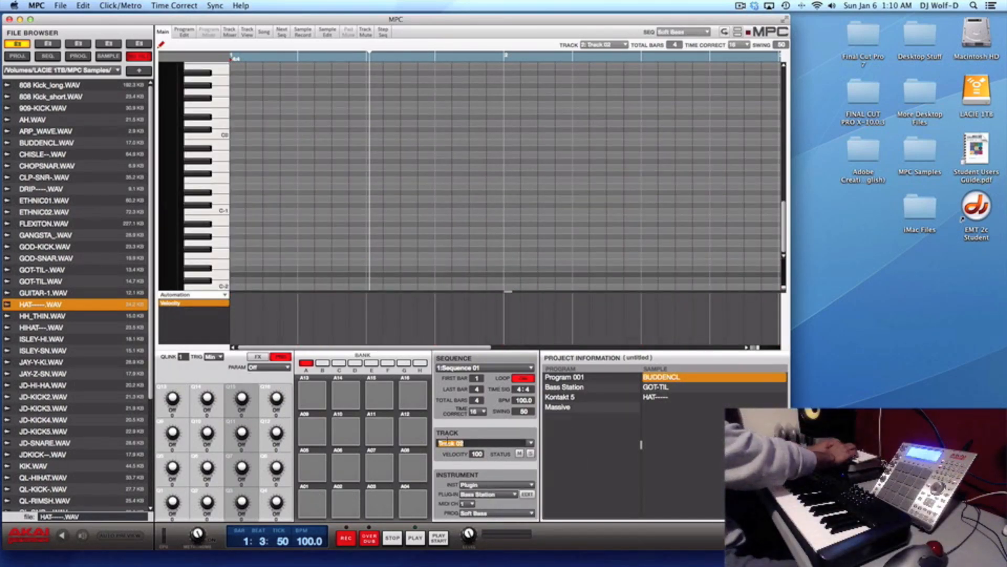
text(Synth Bass)
key(Return)
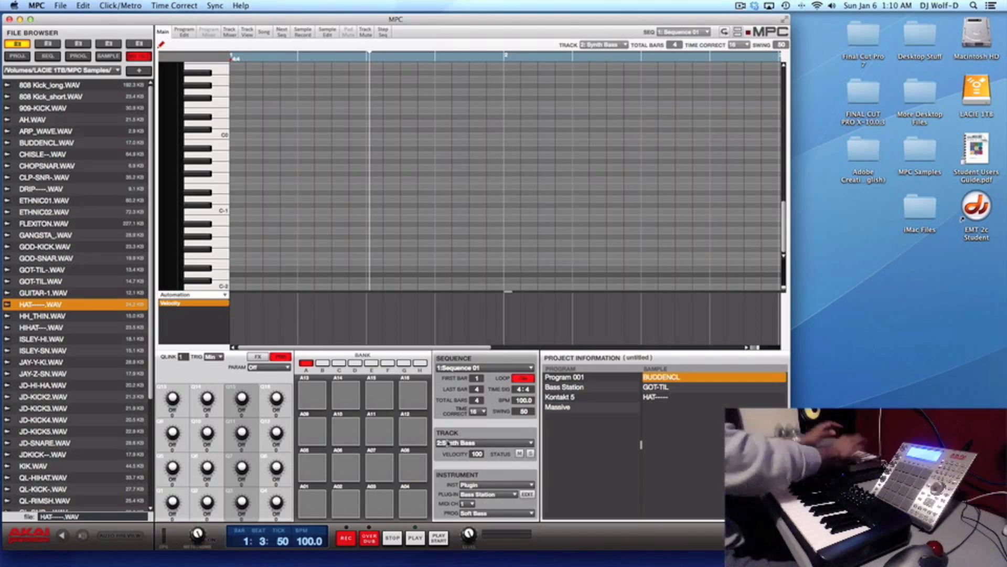
Switch to track 3 and rename it as Grand Piano
click(531, 442)
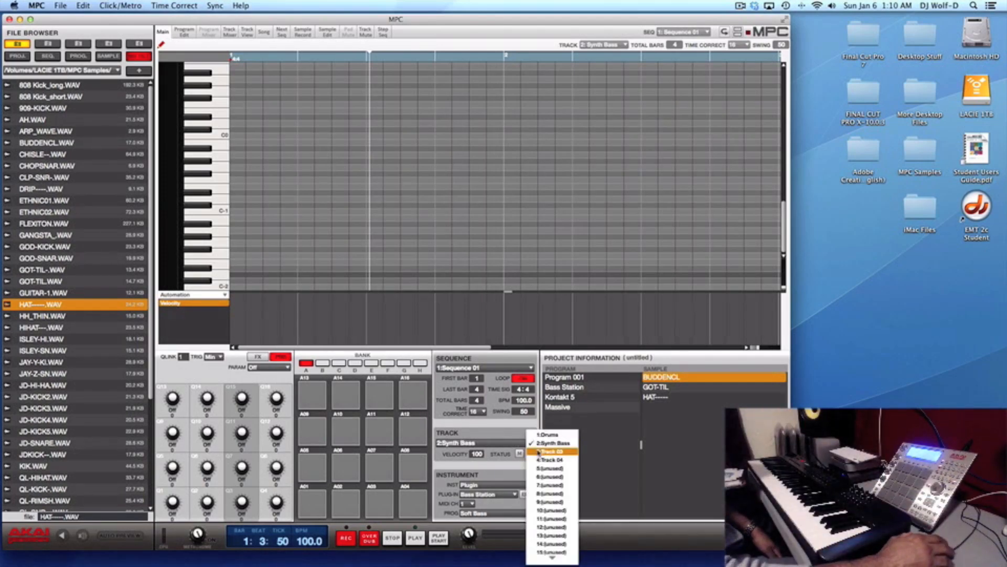
click(539, 452)
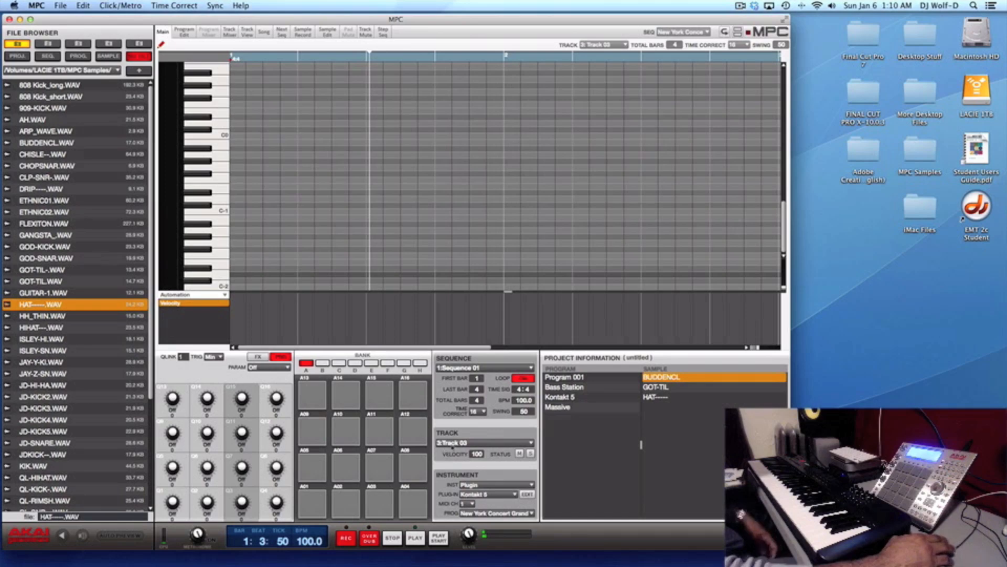
double_click(455, 442)
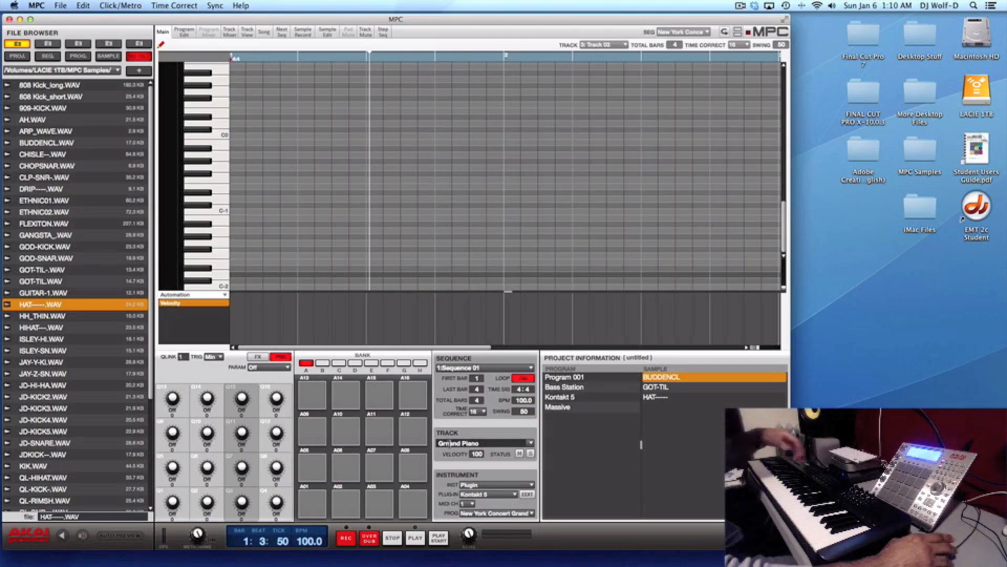
key(Return)
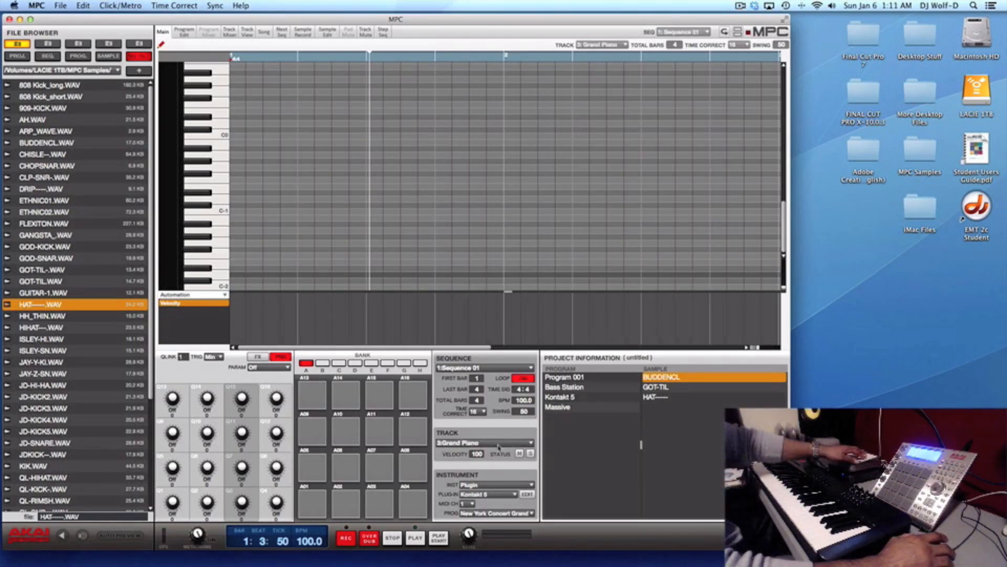
Switch to track 4 and rename it as Massive Synth
click(526, 444)
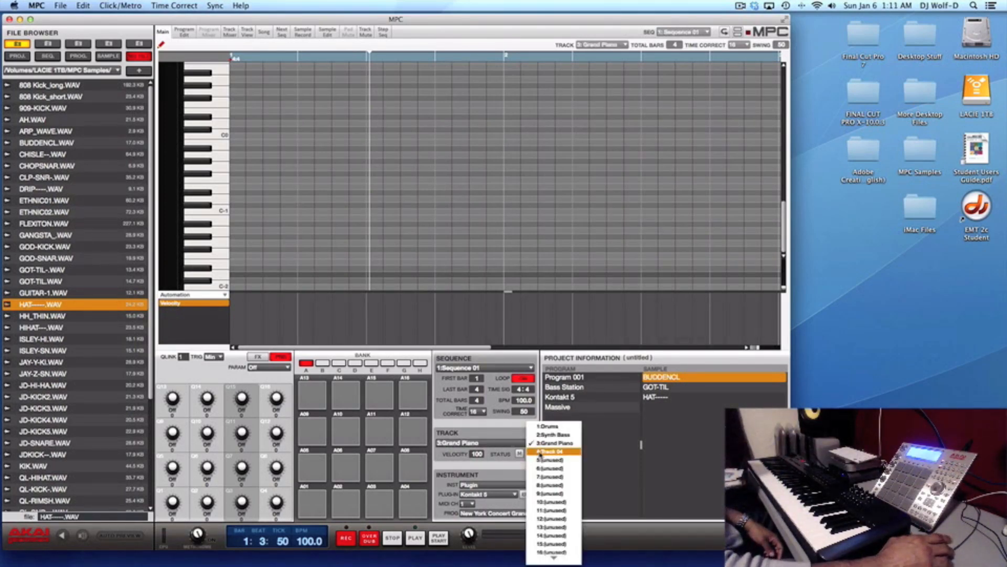
click(539, 453)
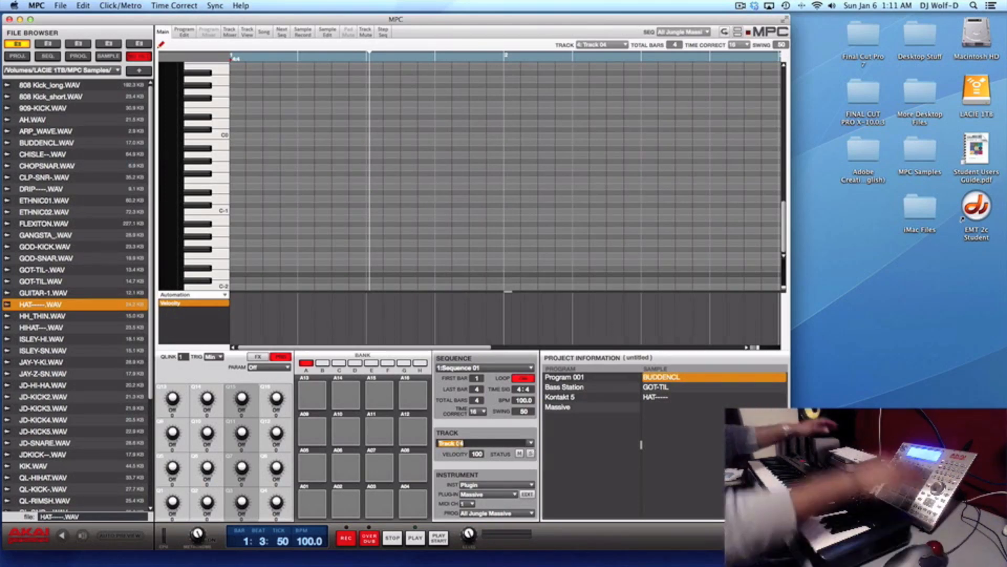
text(e Synth)
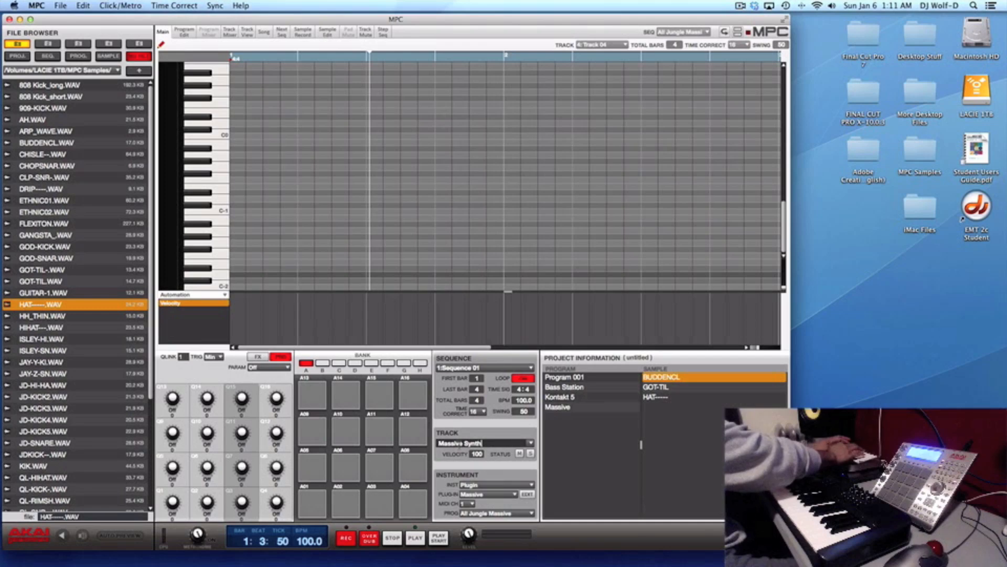
key(Return)
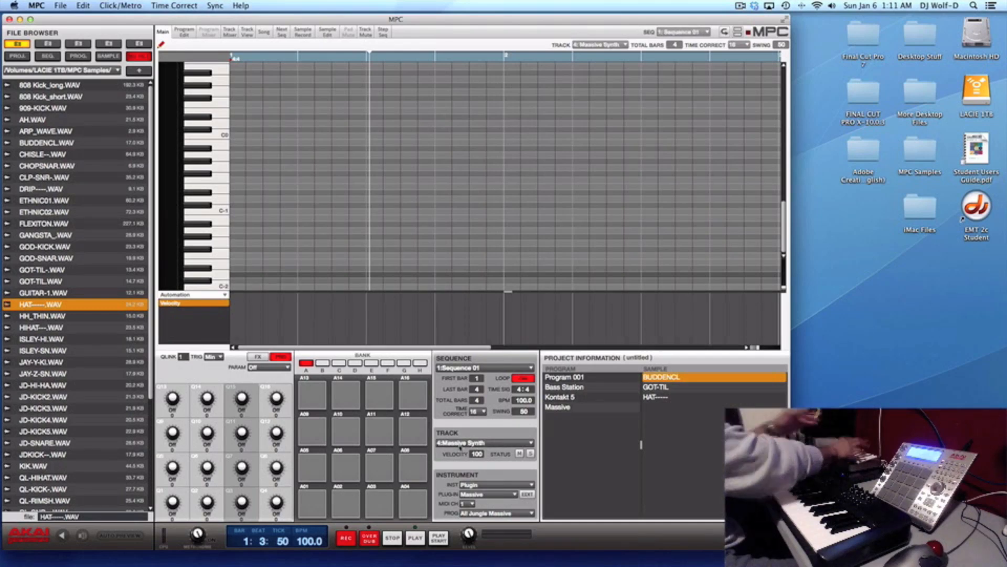
Switch from the Massive Synth track to the Synth Bass track
click(530, 448)
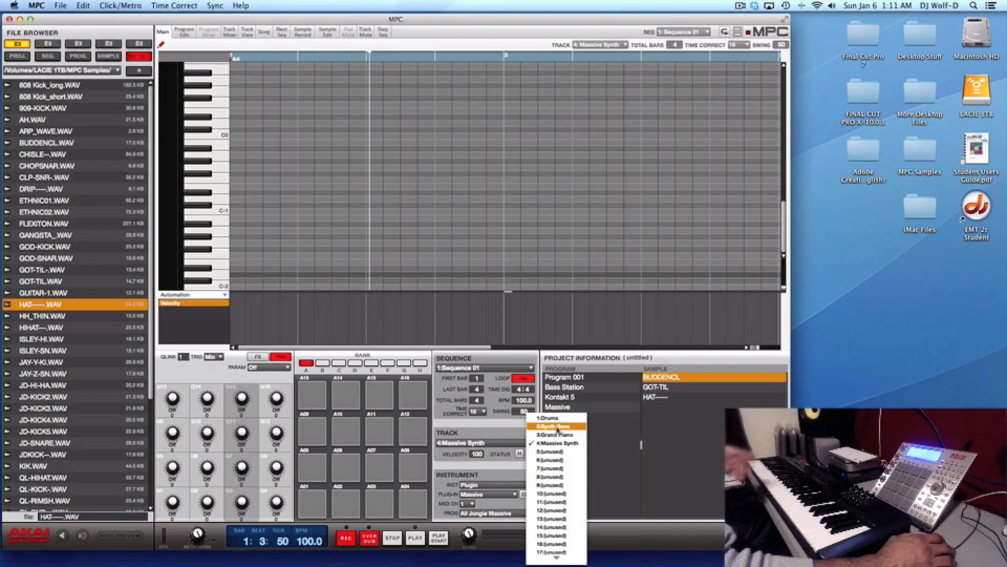
click(541, 443)
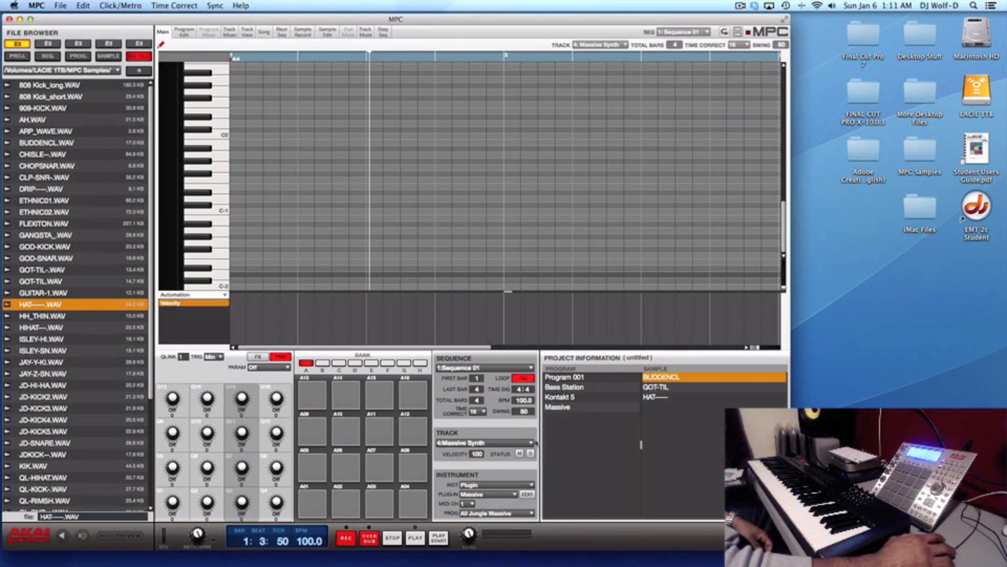
click(530, 445)
click(549, 426)
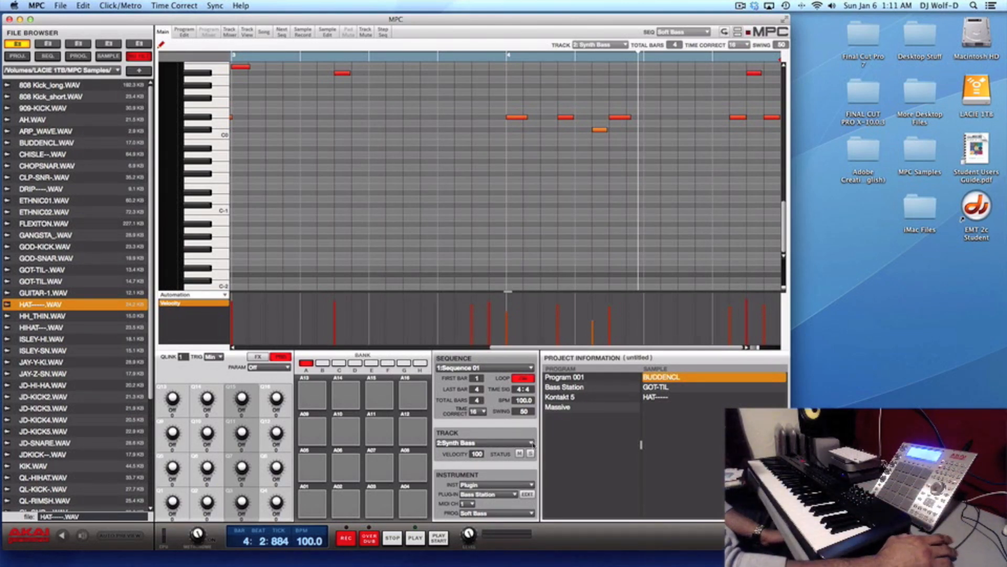
Switch to the Grand Piano track and check the list of available sequences
click(531, 443)
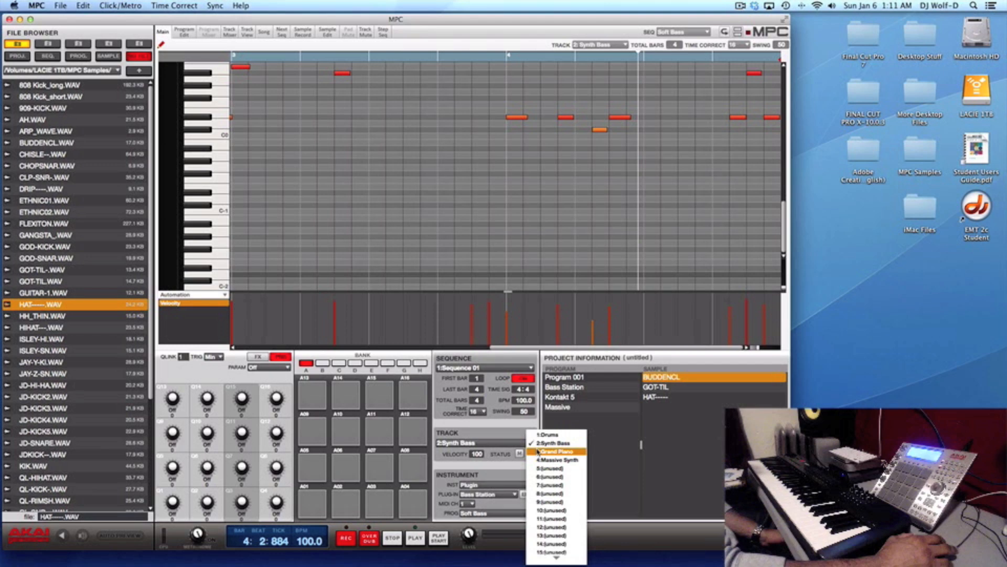
click(537, 449)
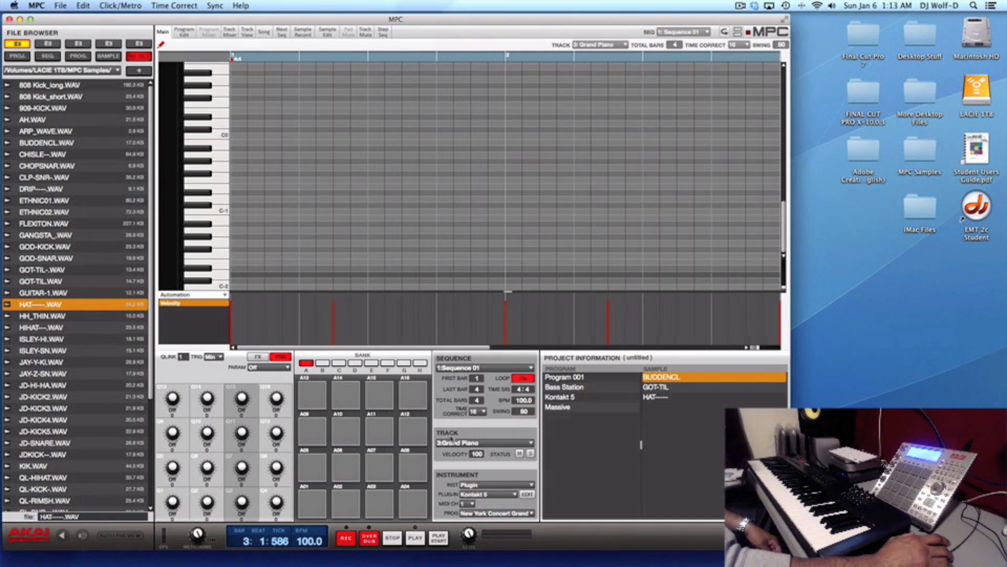
click(530, 368)
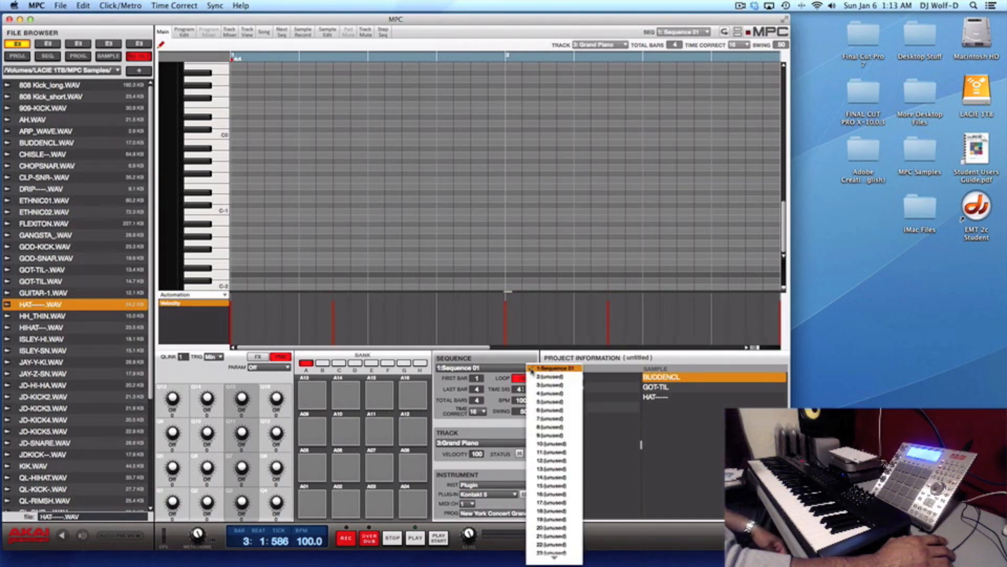
click(525, 369)
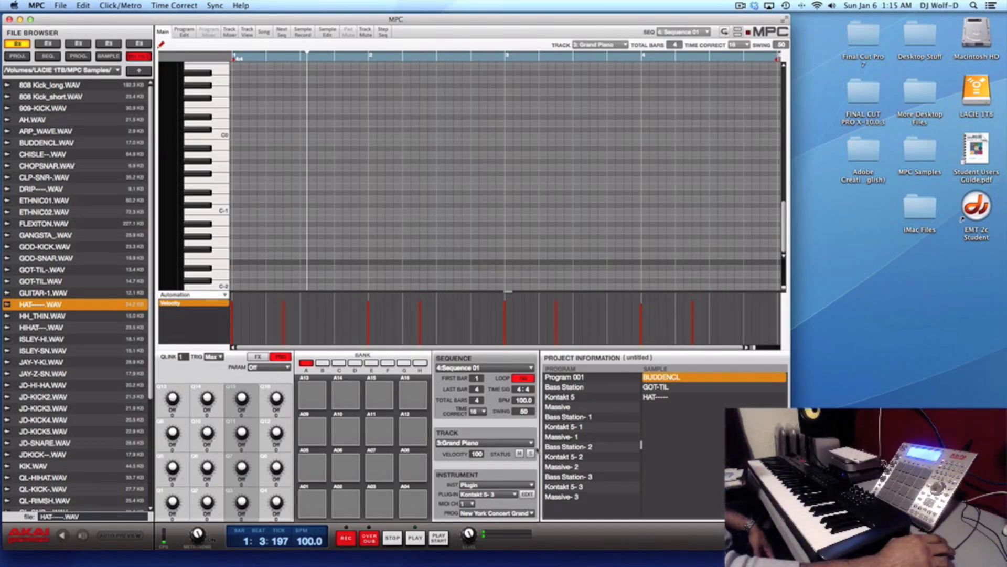
Switch to the Massive Synth track and lower its volume fader in the track mixer
click(531, 443)
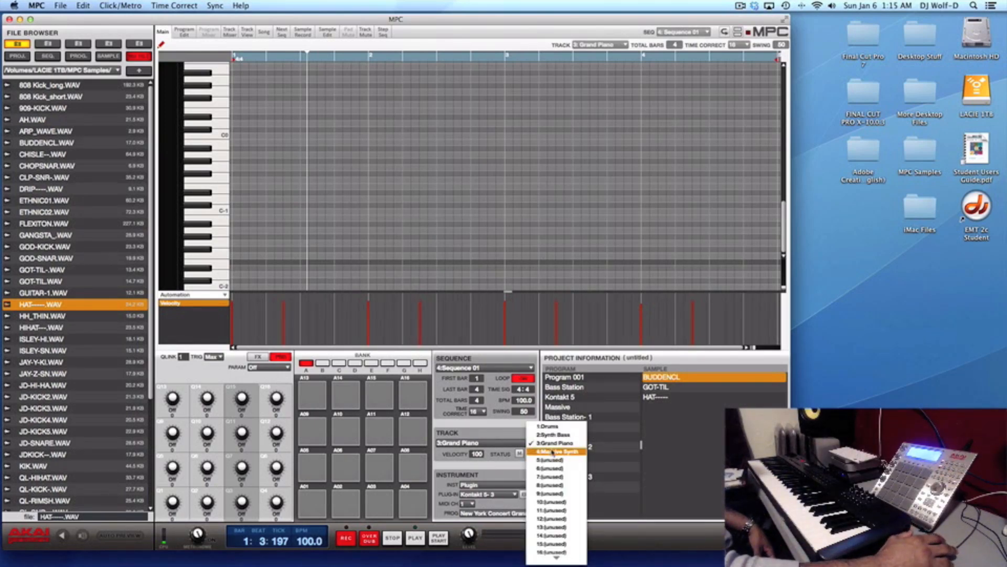
click(554, 452)
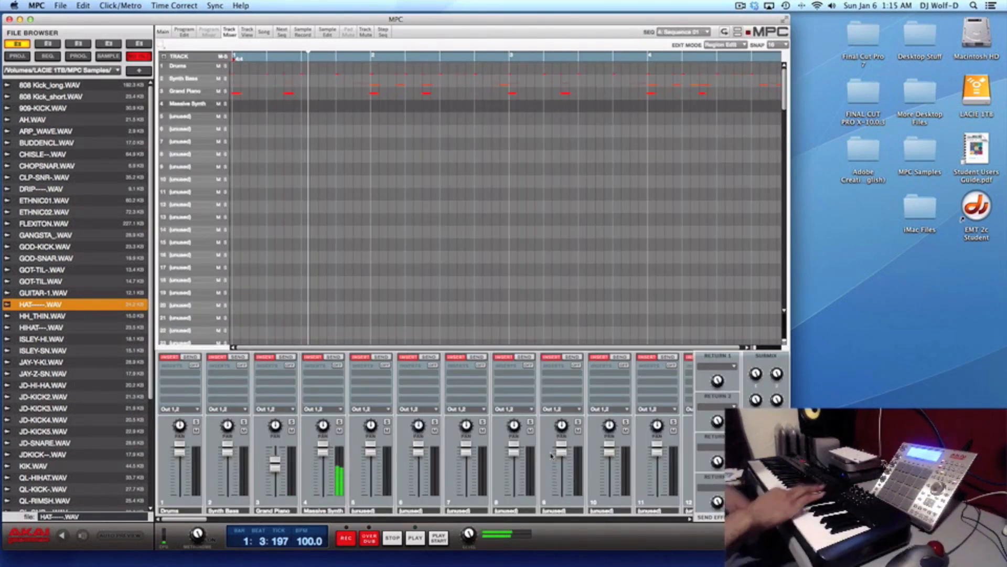
drag(322, 454, 322, 468)
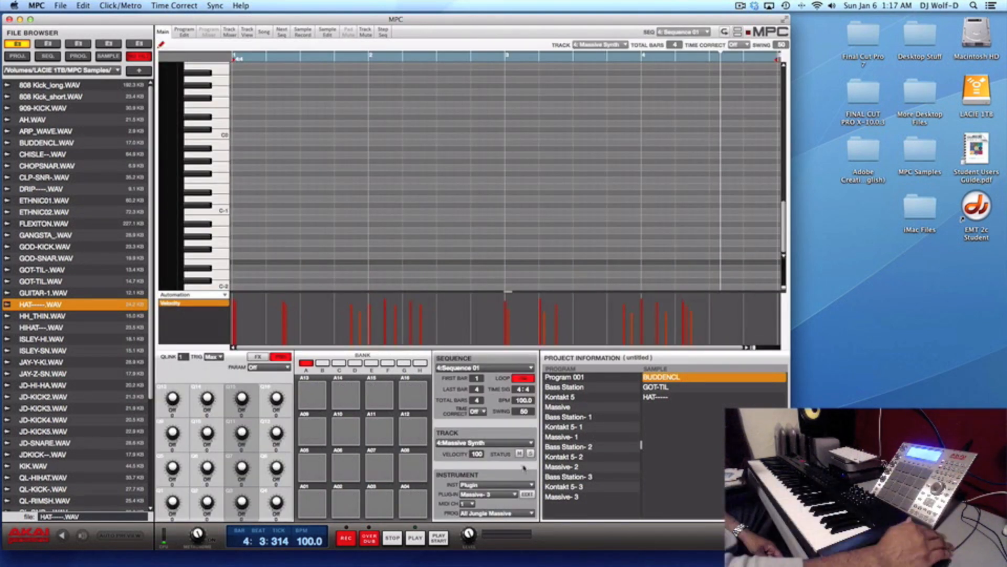
Switch from the fourth sequence to the second one and rename it as Sequence 02
click(530, 368)
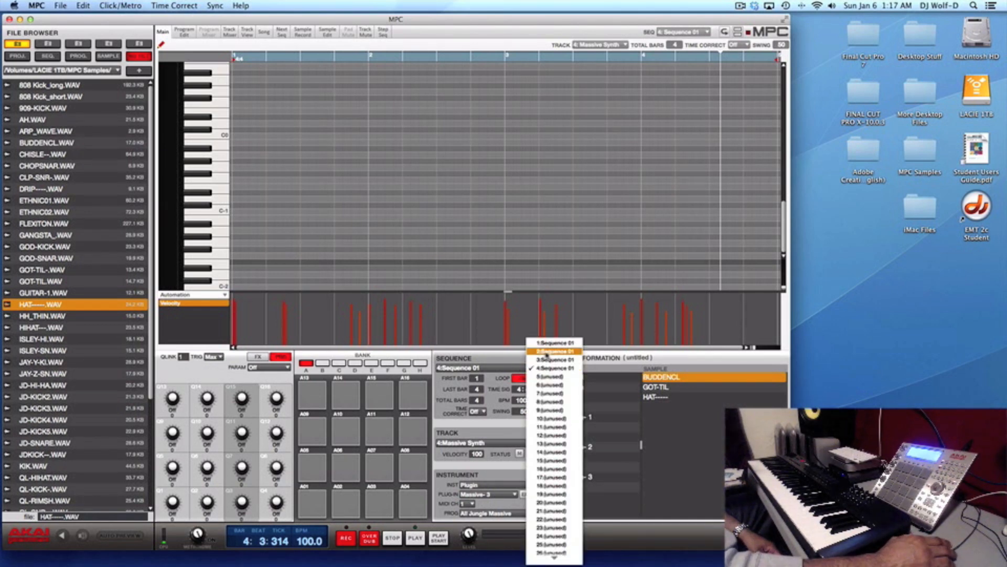
click(551, 343)
click(531, 368)
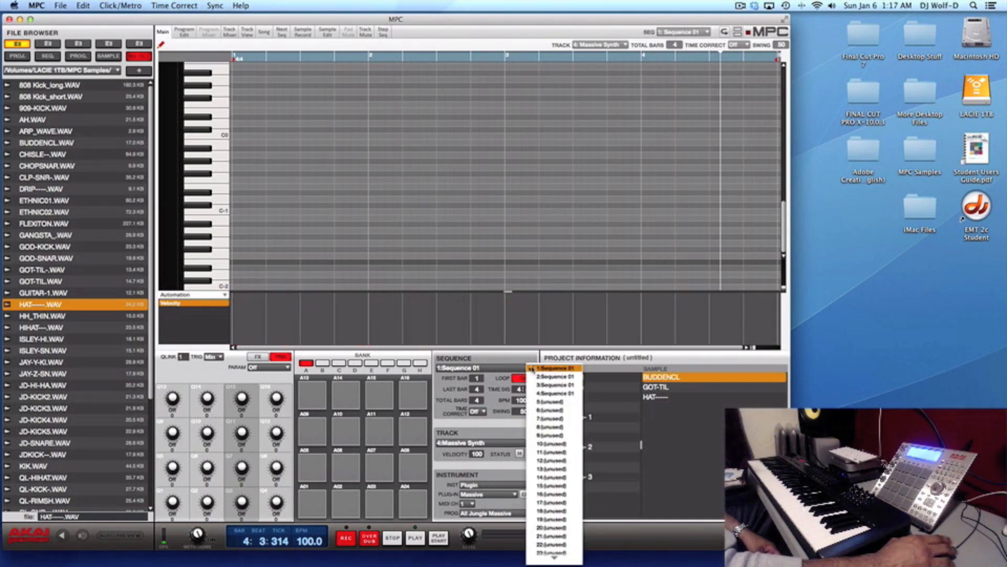
click(539, 377)
double_click(478, 369)
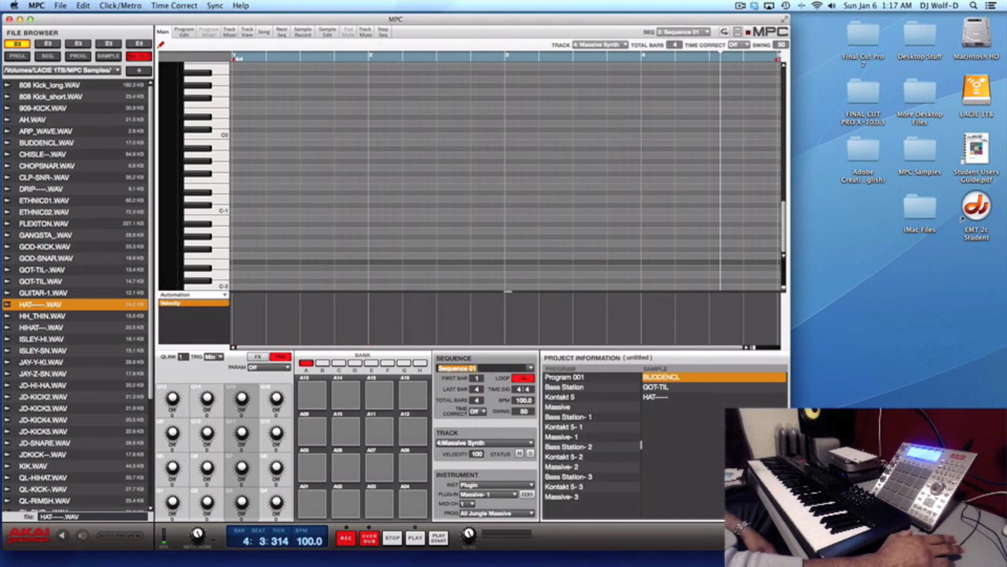
key(Right)
key(BackSpace)
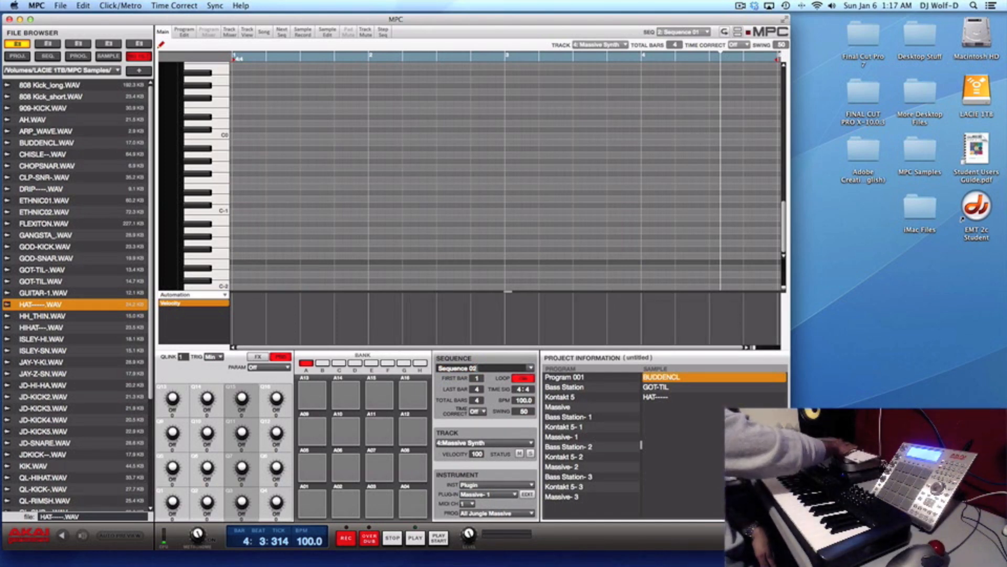
text(2)
key(Return)
Switch to the third sequence and rename it as Sequence 03
click(531, 369)
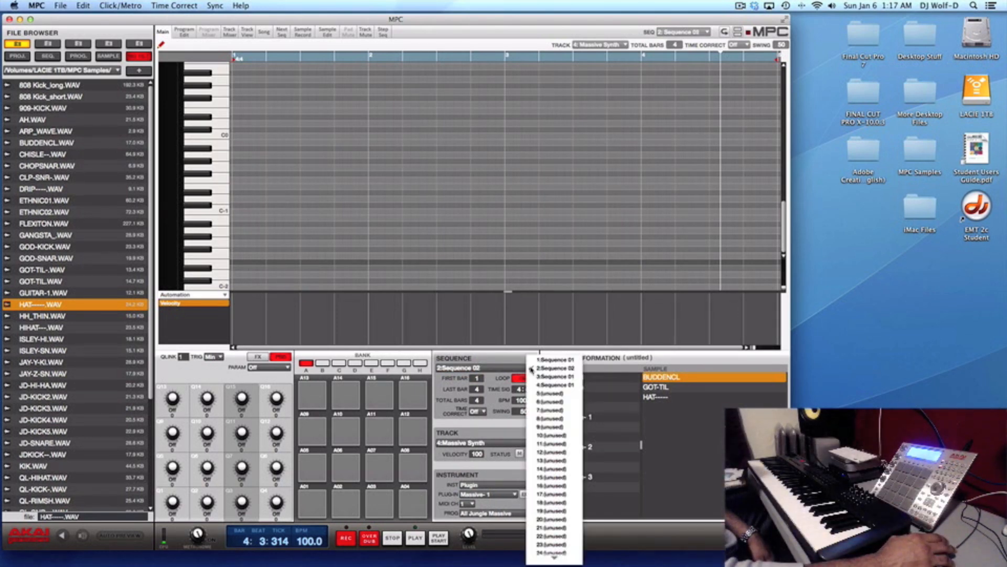
click(556, 376)
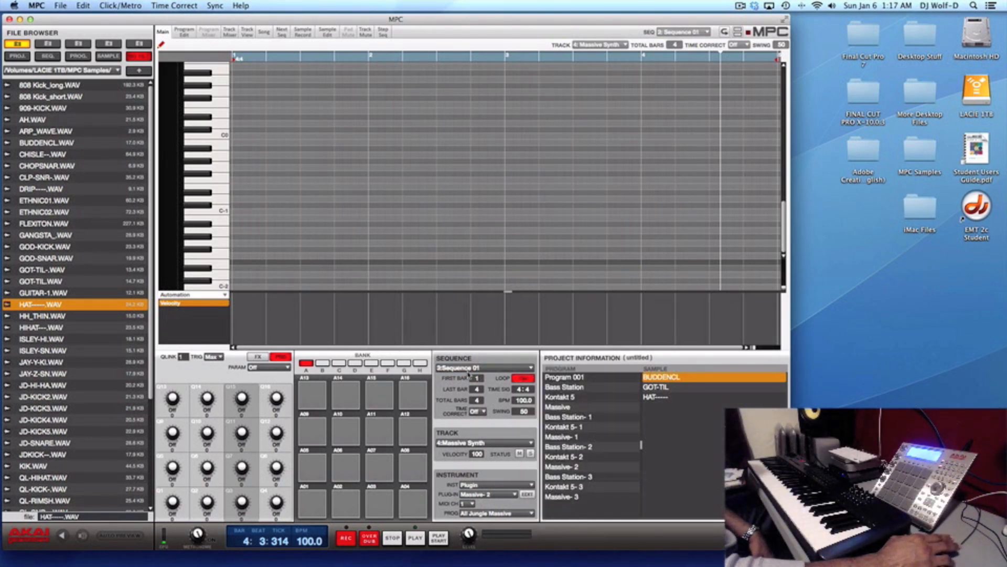
double_click(472, 367)
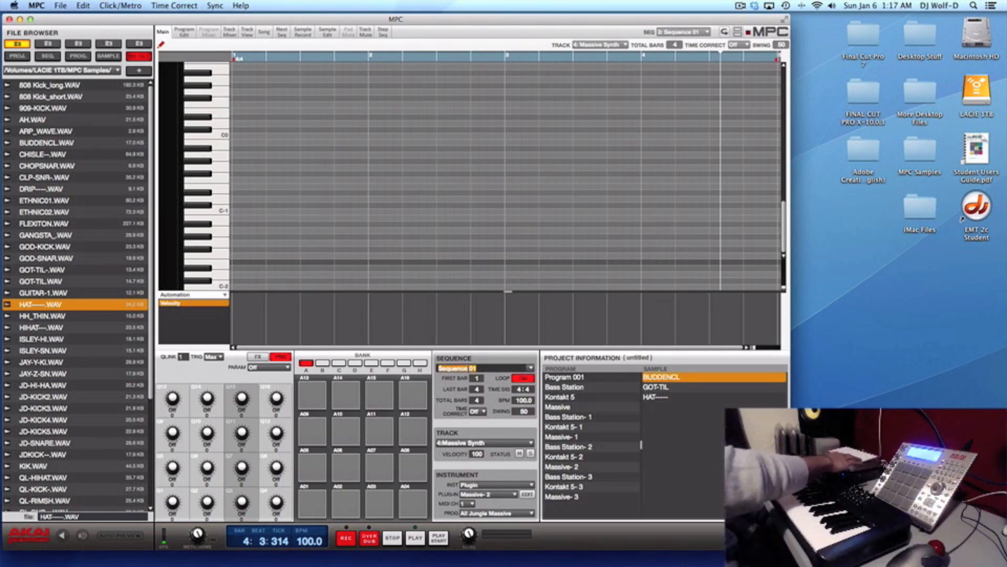
key(BackSpace)
text(3)
key(Return)
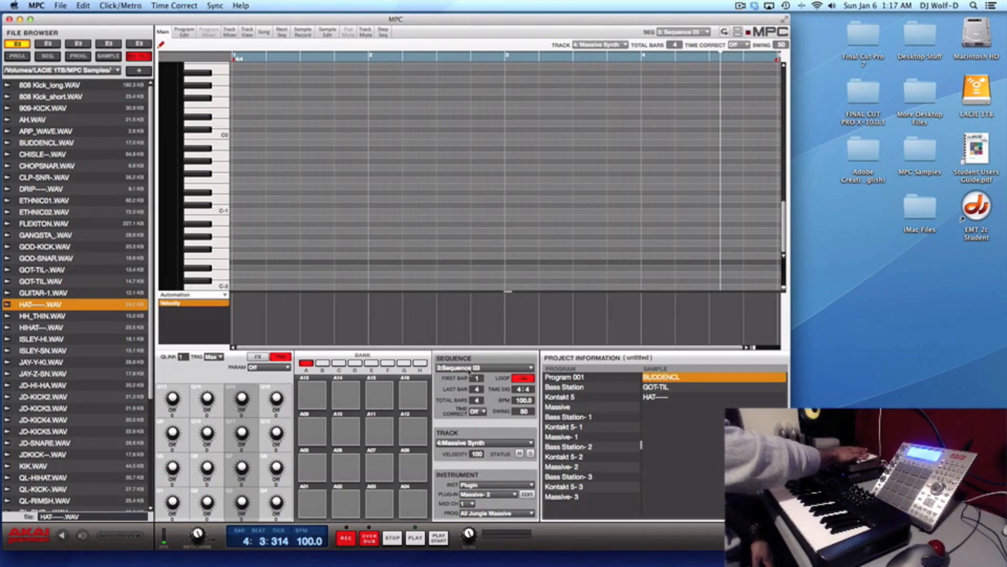
Switch to the fourth sequence and rename it as Sequence 04
click(530, 368)
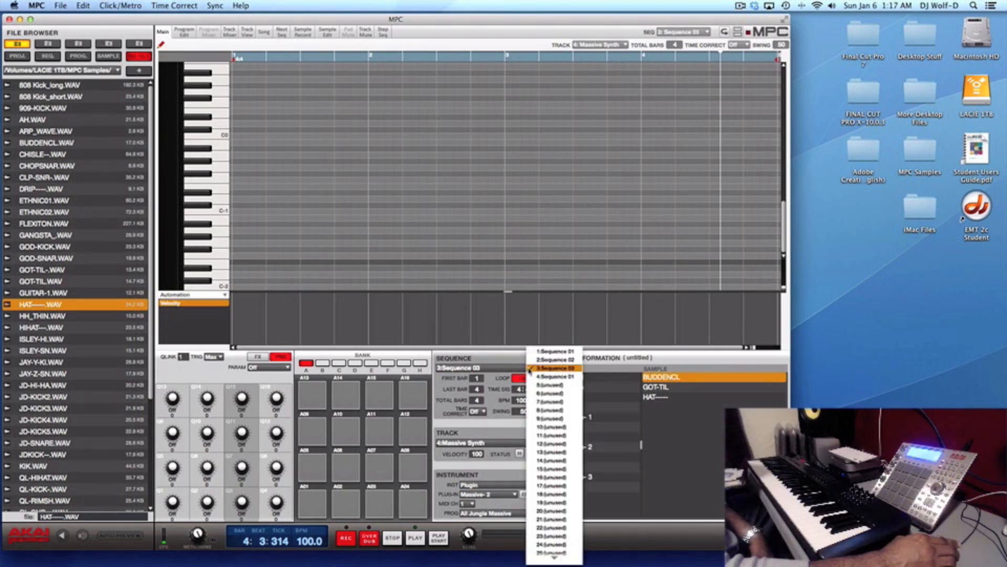
click(533, 377)
double_click(475, 368)
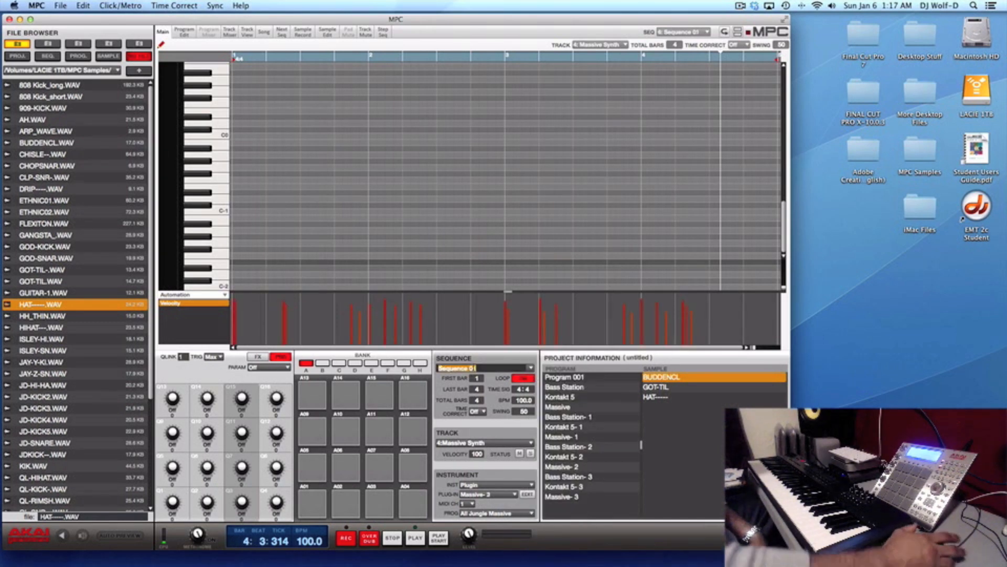
key(BackSpace)
text(4)
key(Return)
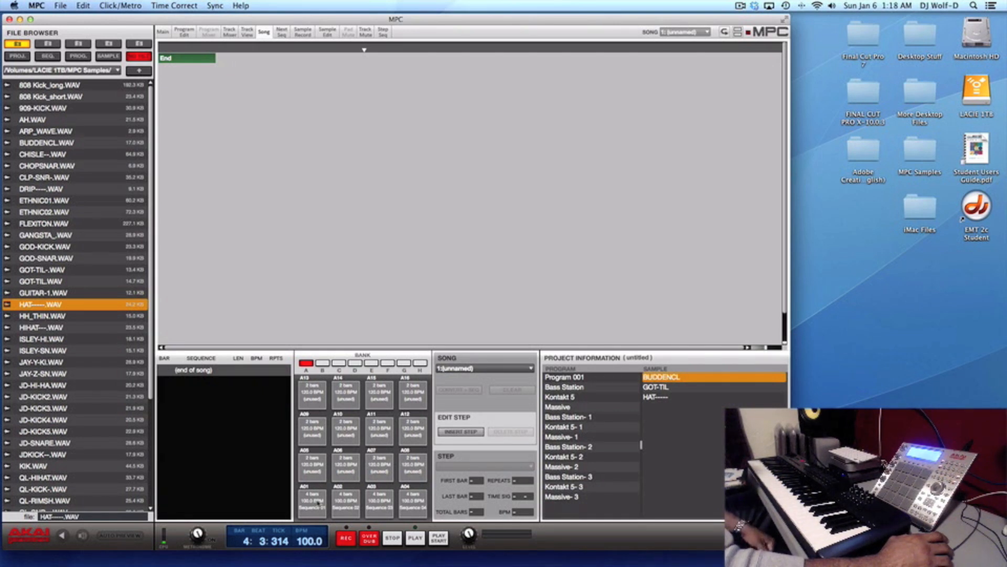
Build the song by adding Sequence 01, Sequence 02, Sequence 03 and Sequence 04 to the step list in that order
drag(319, 502, 192, 396)
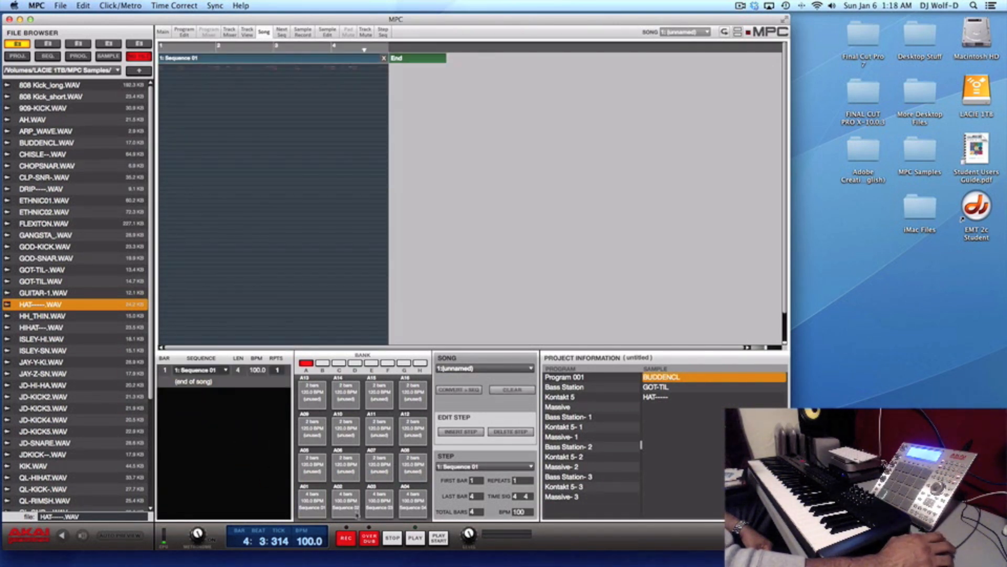
drag(345, 503, 197, 420)
drag(379, 502, 203, 437)
drag(413, 503, 205, 452)
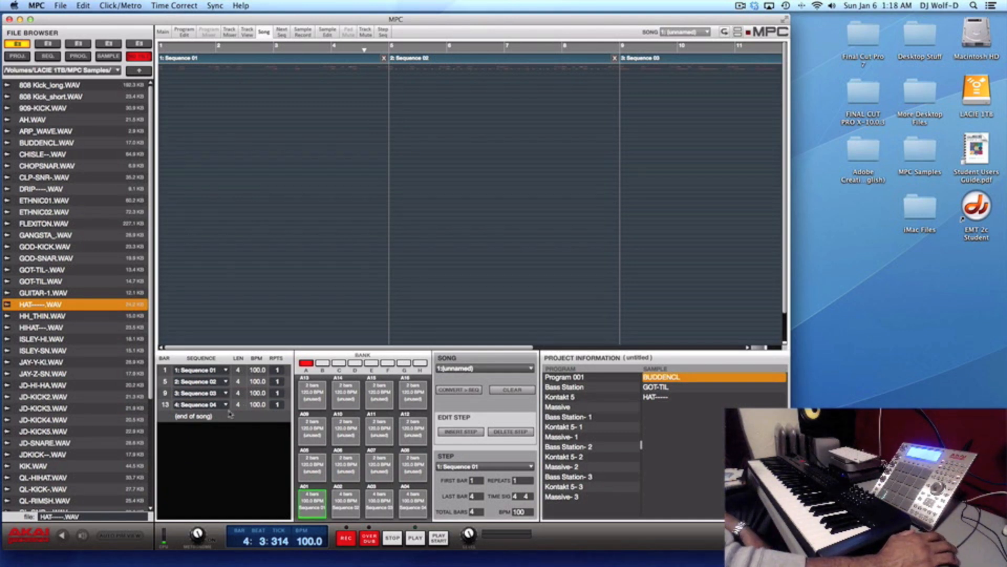
Check the sequence choices for the song's first step, and append Sequence 03 and Sequence 01 to the end of the song
click(226, 370)
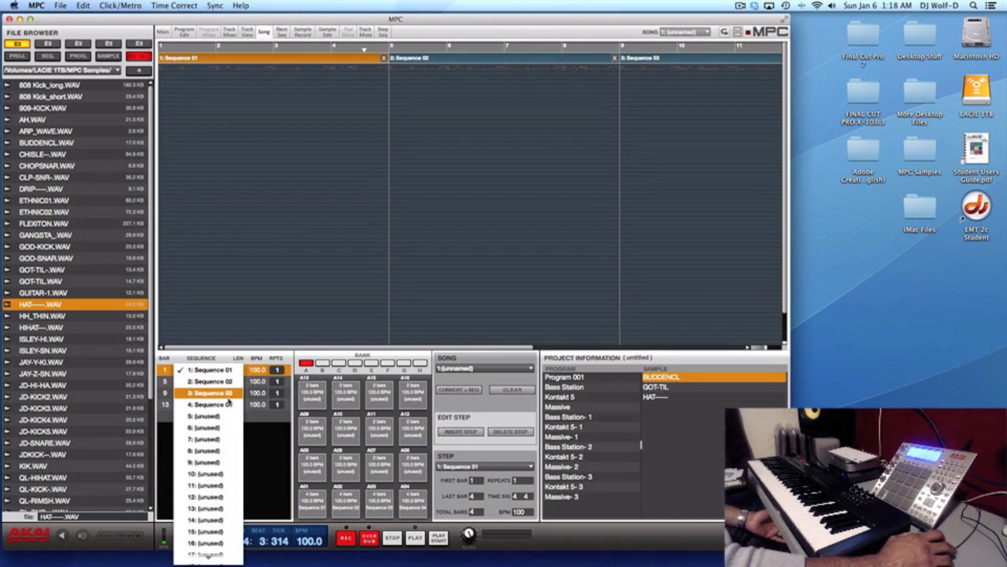
click(274, 435)
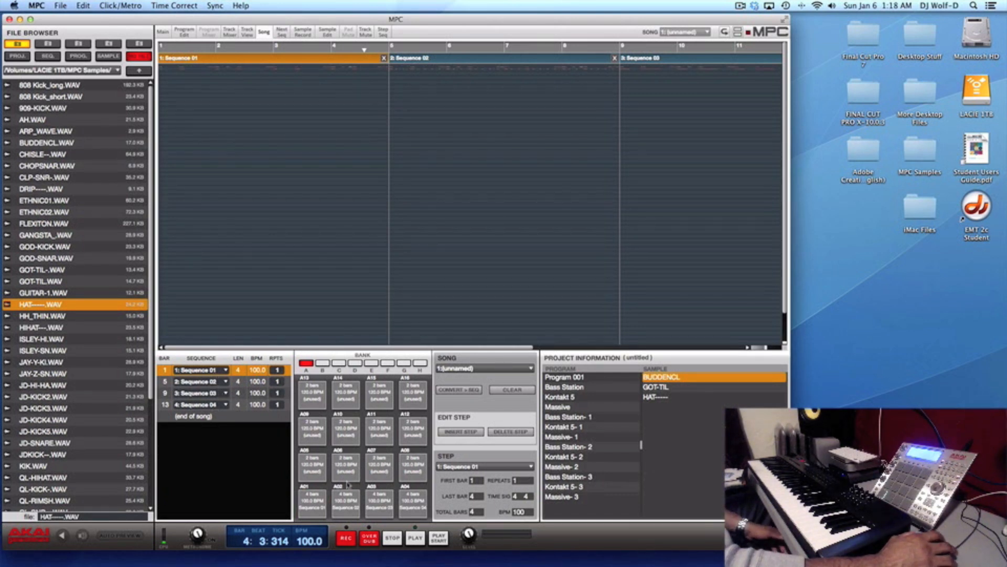
drag(379, 501, 212, 442)
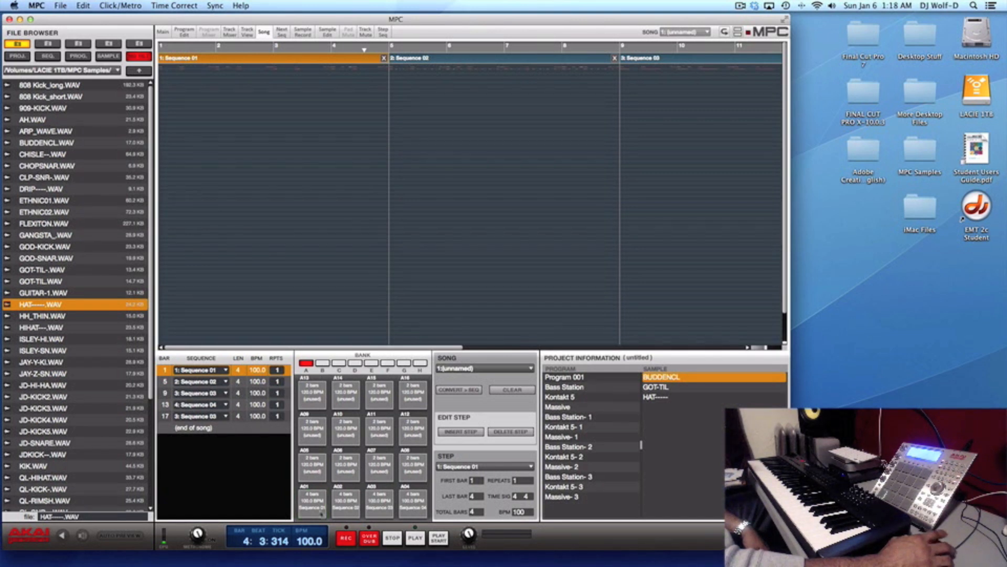
drag(308, 507, 223, 462)
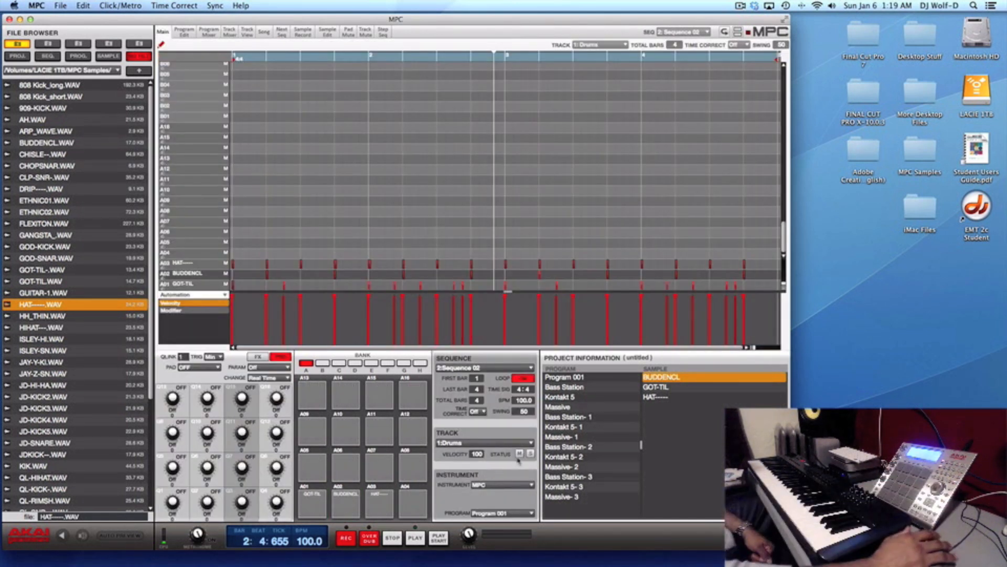
Check the project's list of sequences and review the whole song arrangement from the first sequence to the end
click(531, 367)
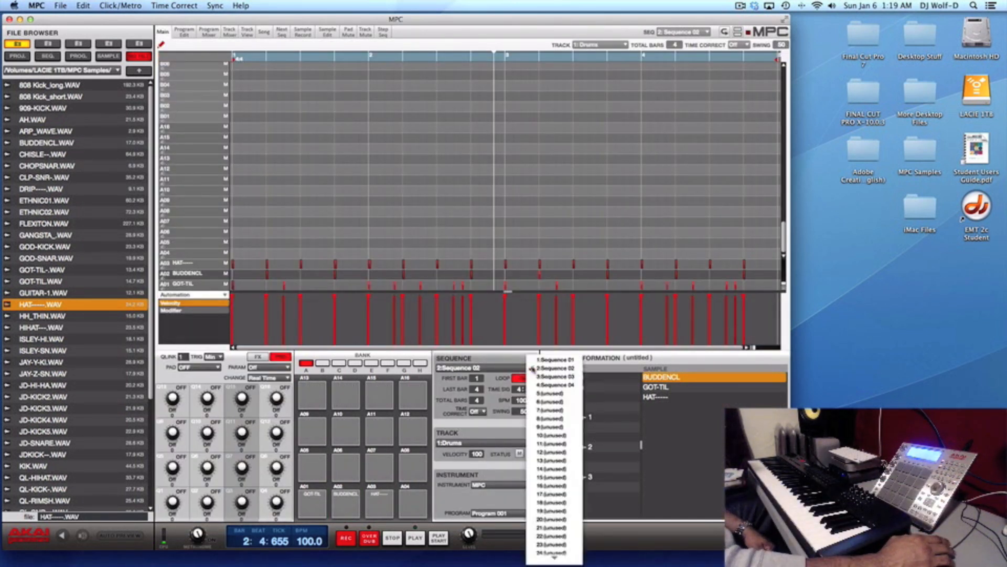
click(555, 389)
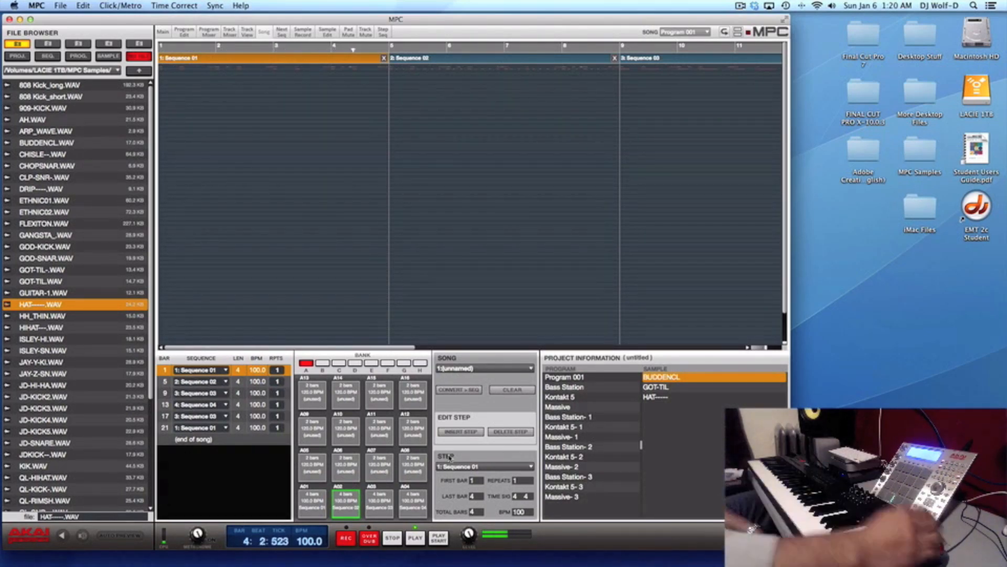
drag(766, 348, 756, 351)
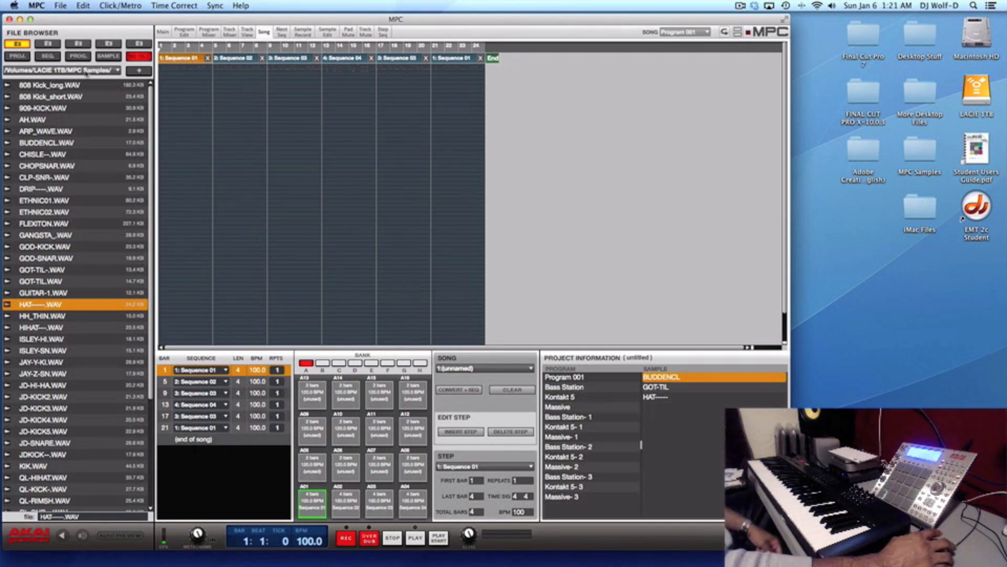
Start exporting the song as an audio mixdown in mp3 format with a 128 bitrate and a 44.1 kHz sample rate
click(61, 6)
mouse_move(95, 111)
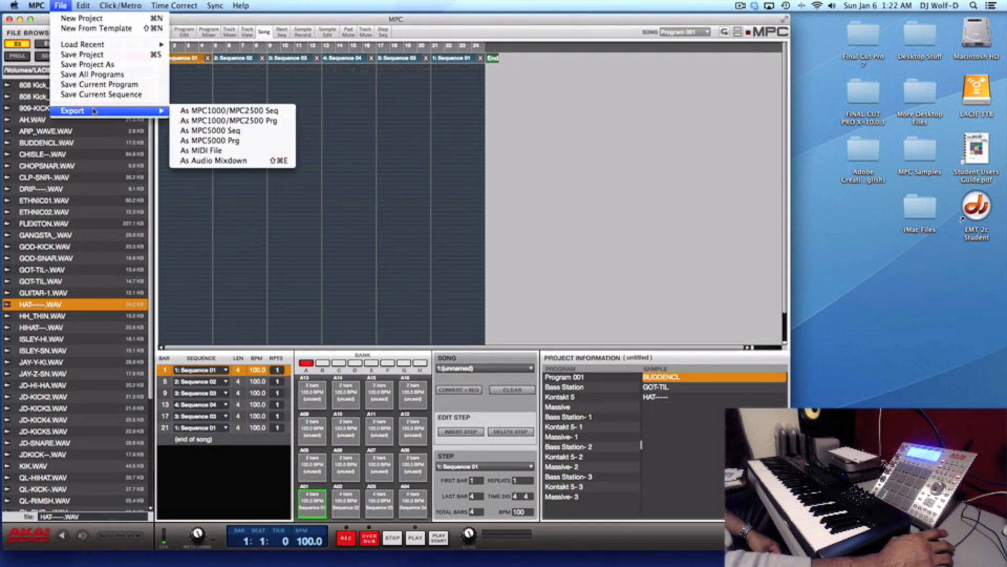
click(219, 163)
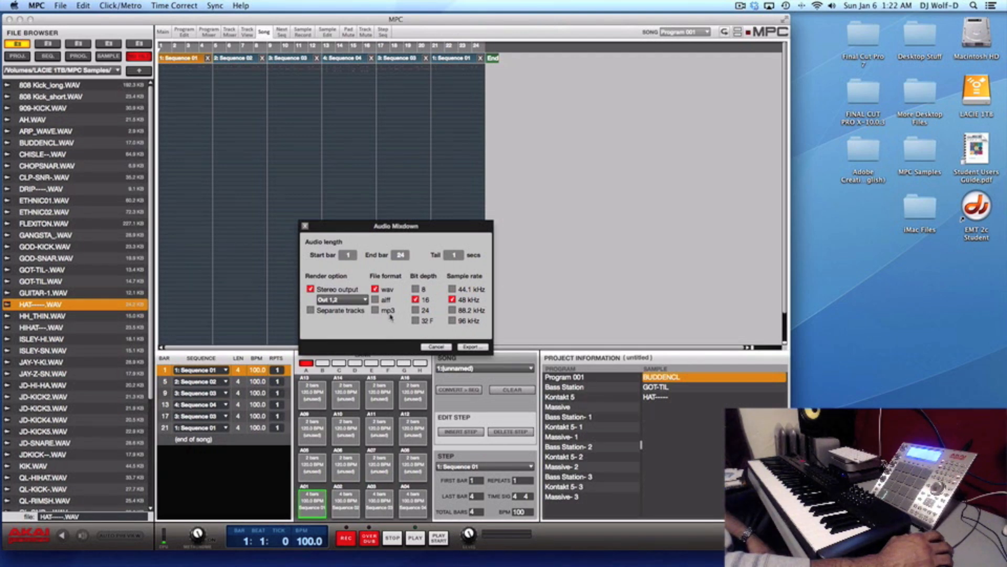
click(375, 310)
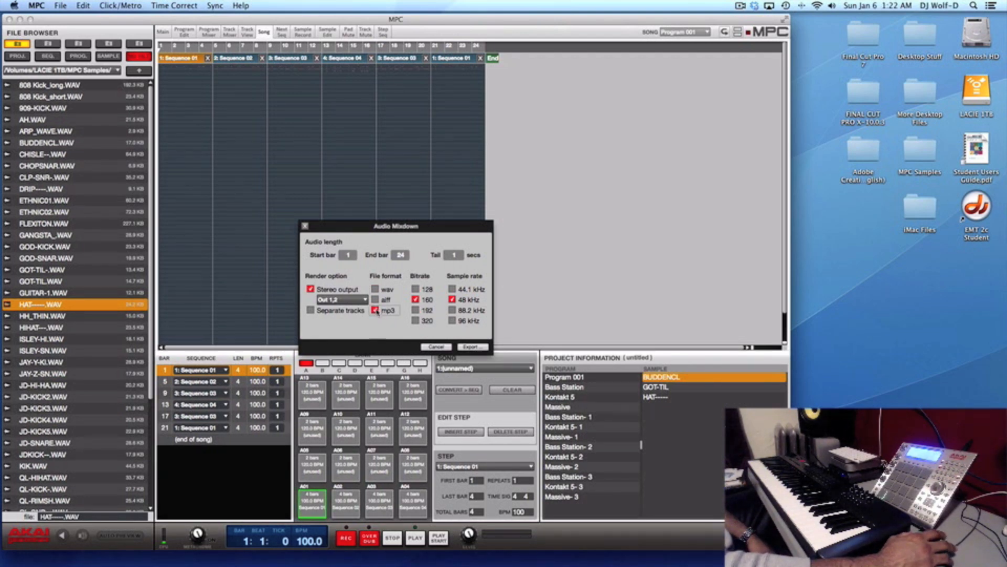
click(415, 289)
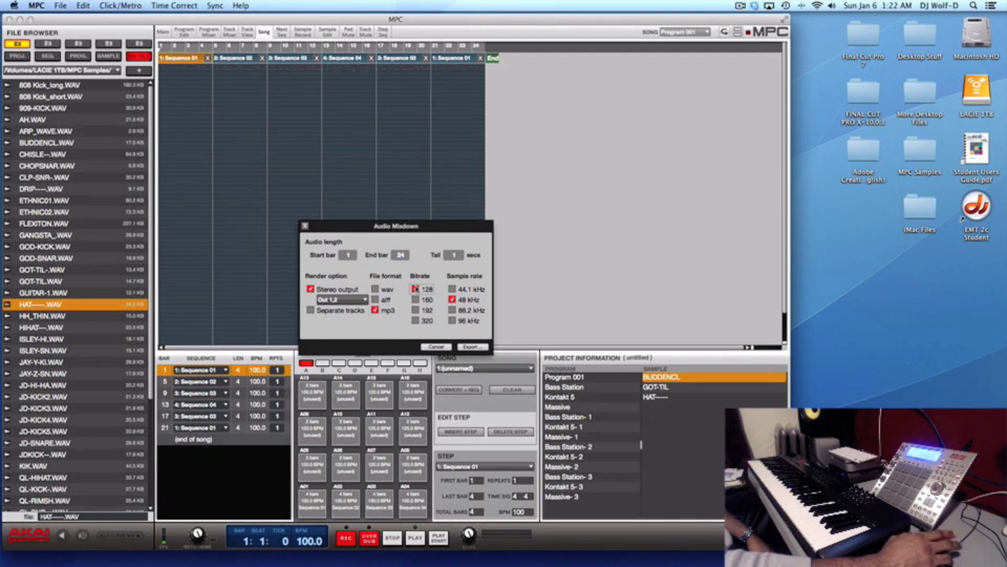
click(452, 288)
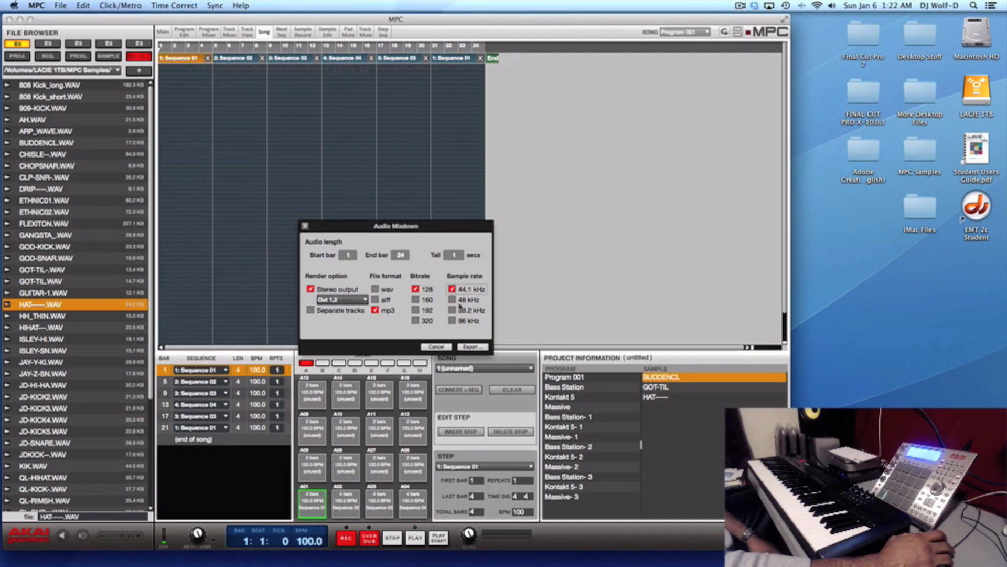
click(472, 347)
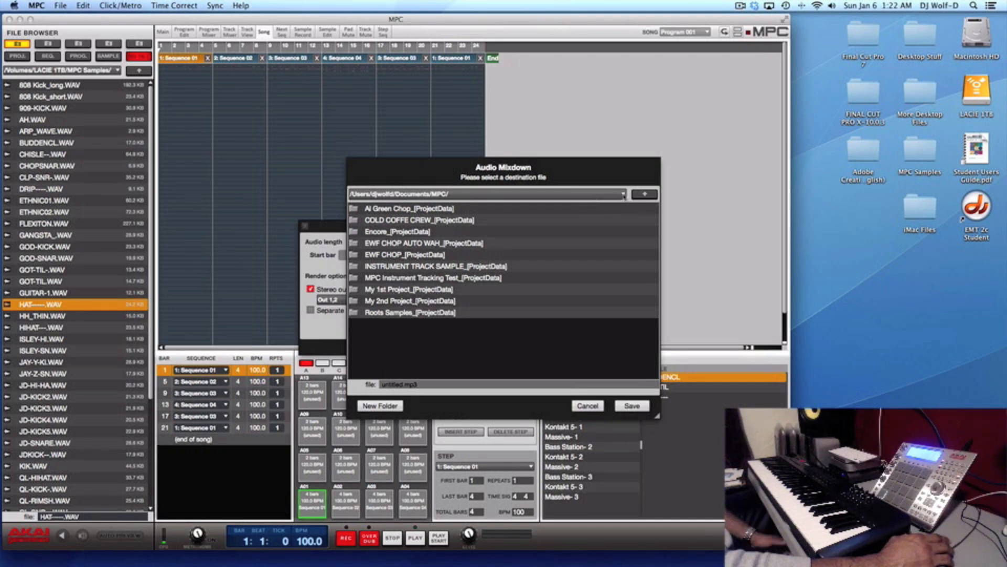
Save the mixdown to the Desktop as untitled.mp3, and switch the position counter to hours, minutes, seconds and frames
click(623, 196)
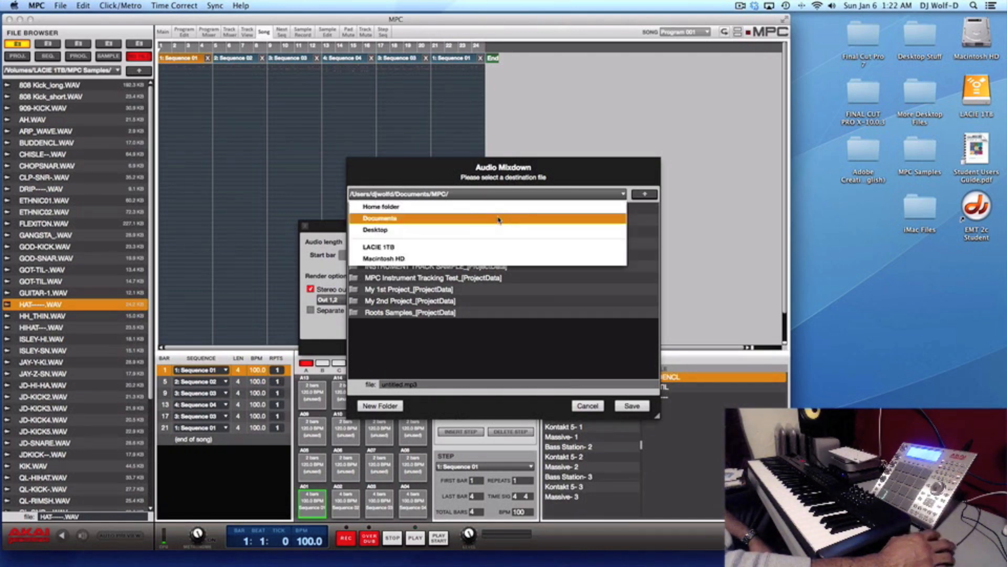
click(461, 231)
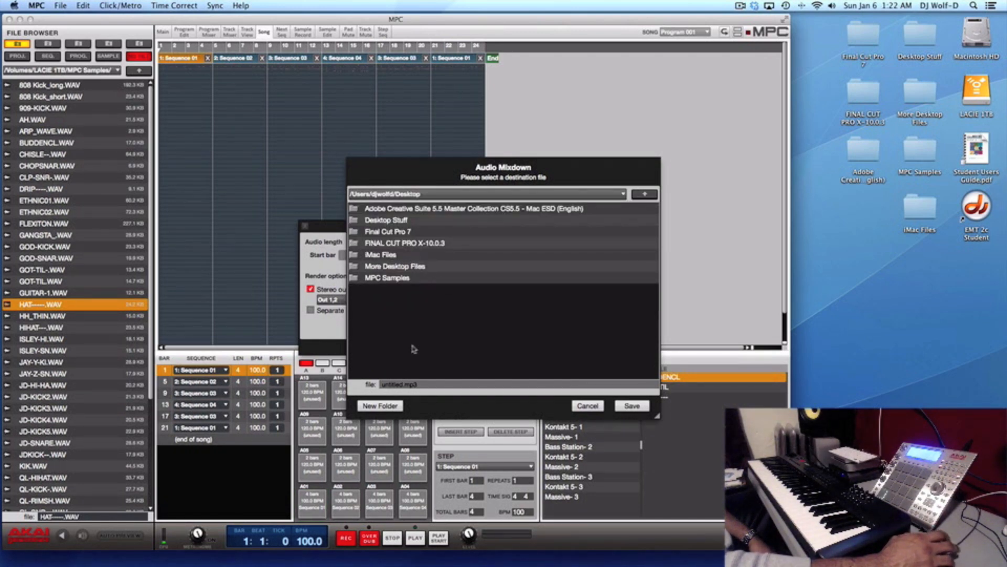
click(393, 385)
click(394, 385)
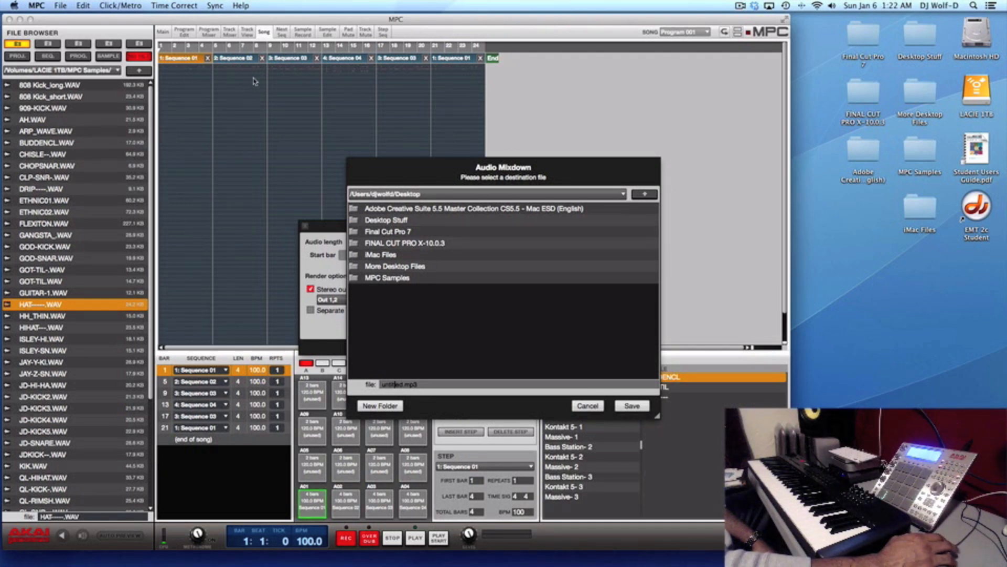
click(632, 407)
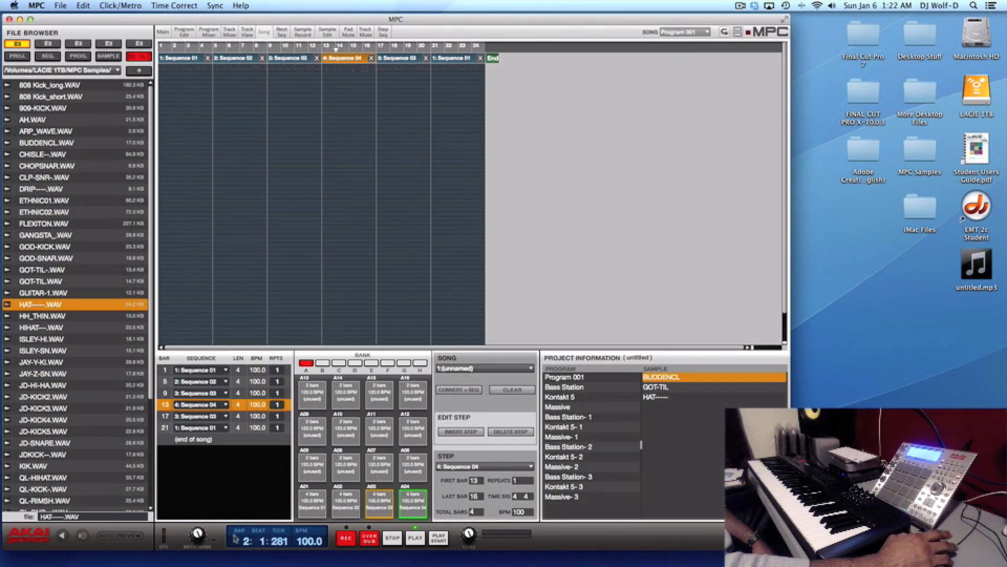
click(276, 543)
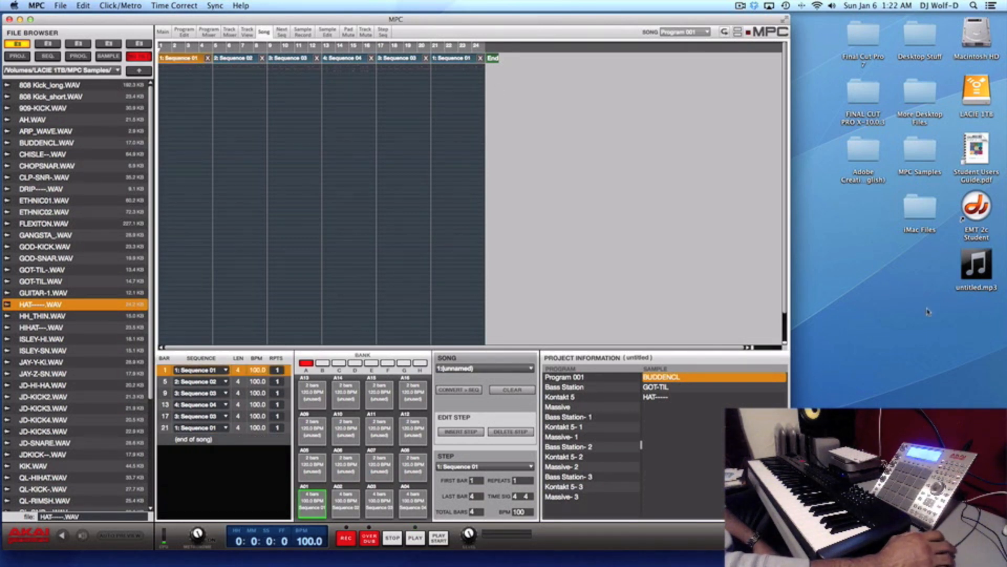
Move untitled.mp3 to an empty spot on the Mac desktop, preview its audio in Quick Look, and close the preview
drag(970, 265, 891, 267)
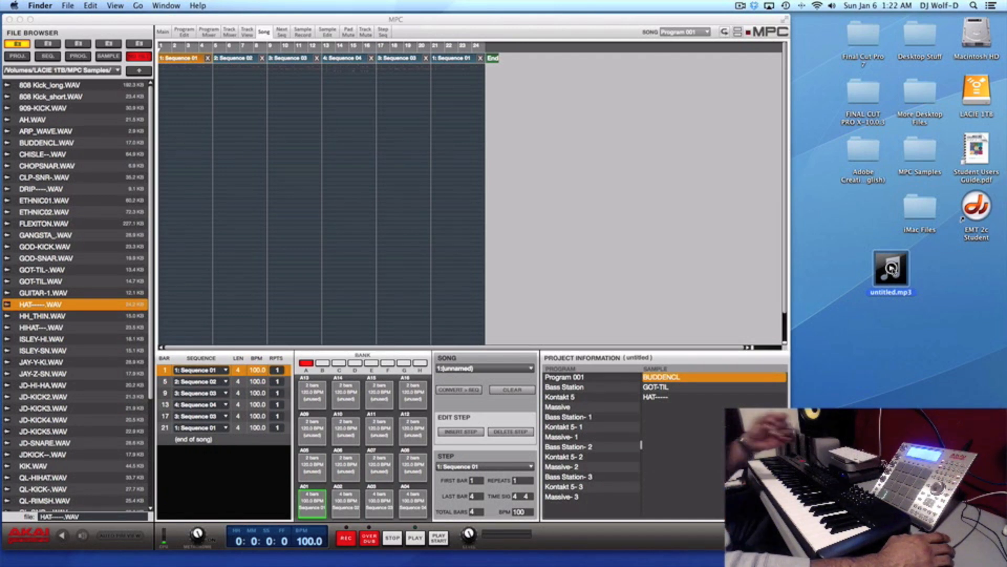
key(space)
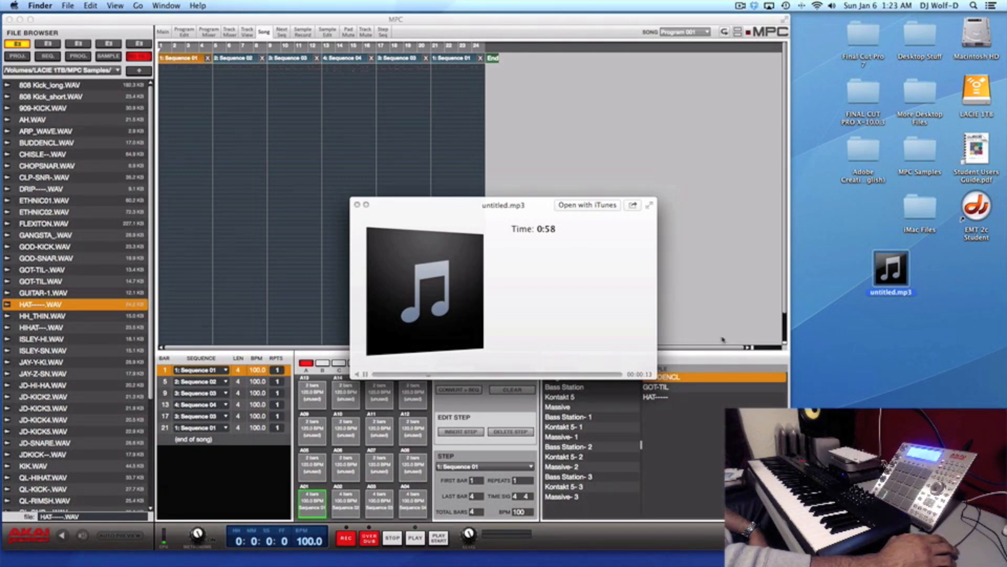
click(845, 347)
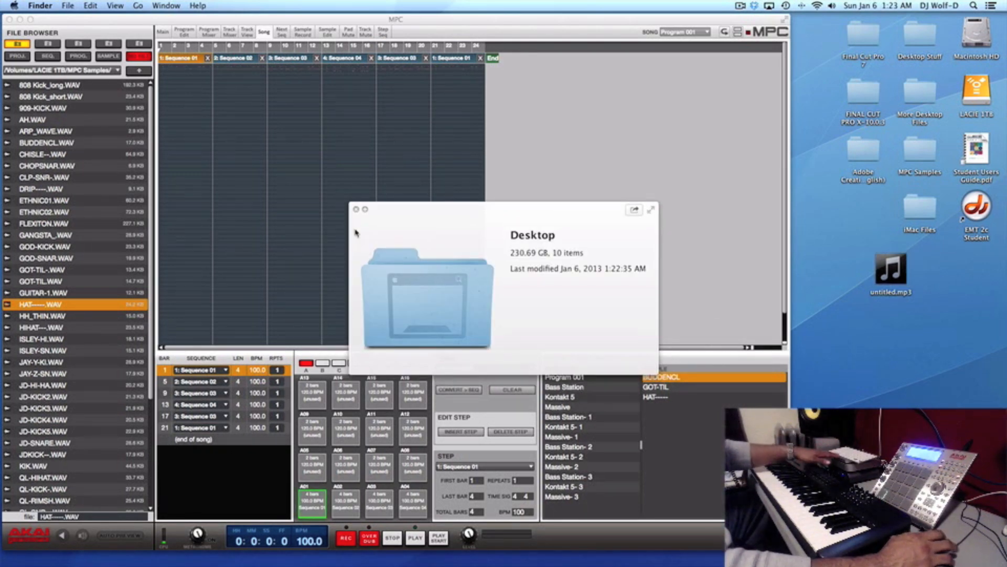
click(355, 210)
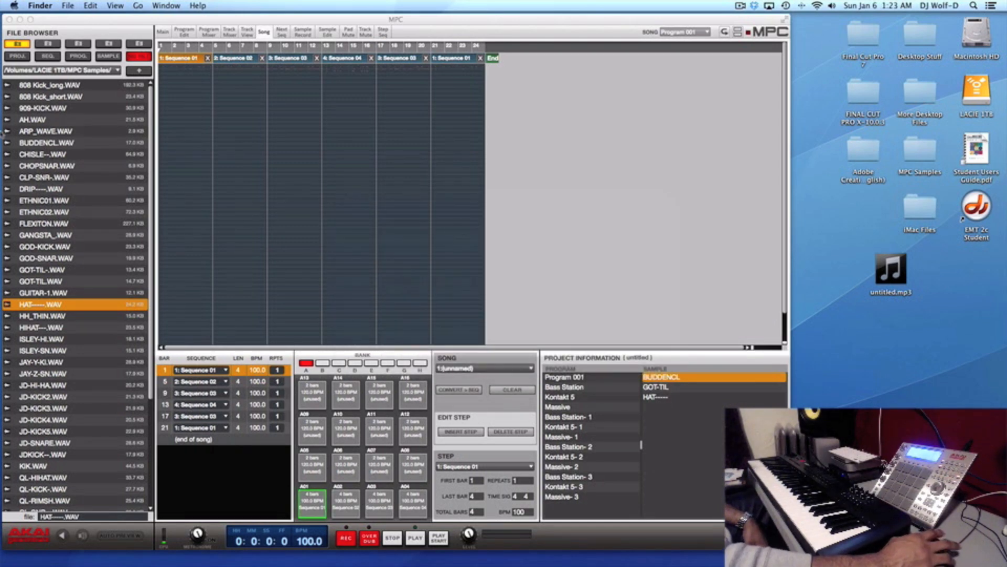
Return to MPC and save the project in the Documents/MPC folder as MPC Instrument Tracking Test, overwriting the existing file
click(110, 19)
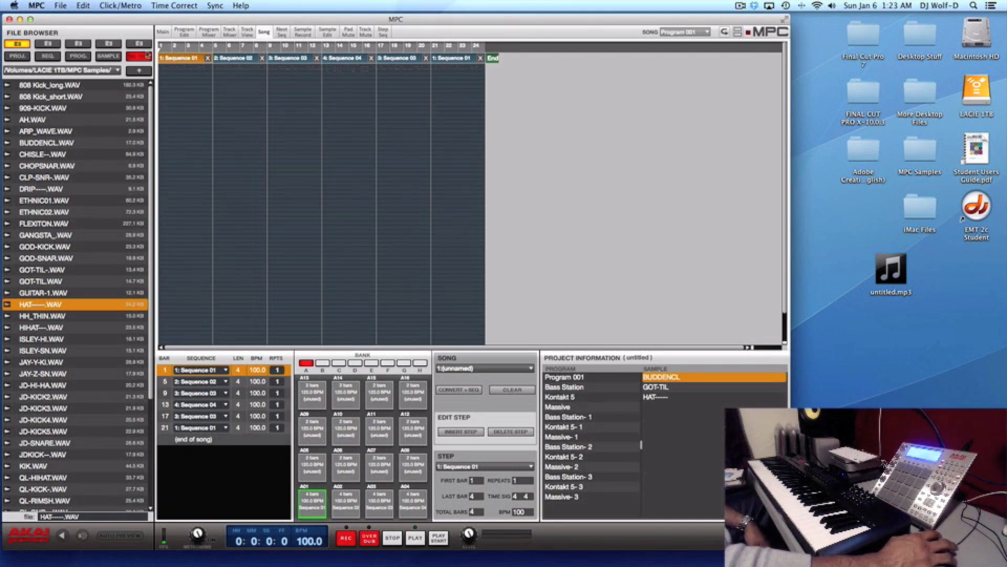
click(61, 5)
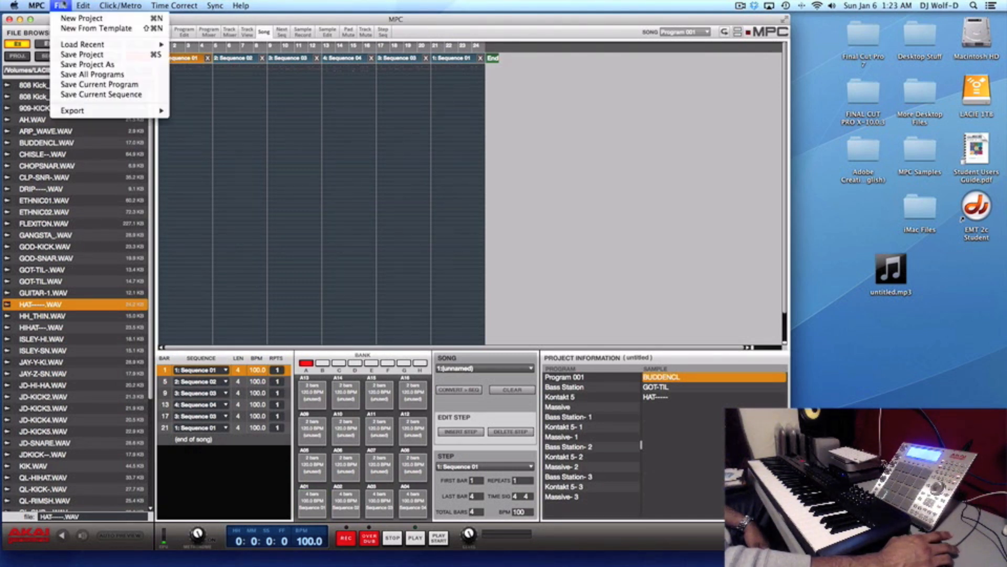
click(76, 65)
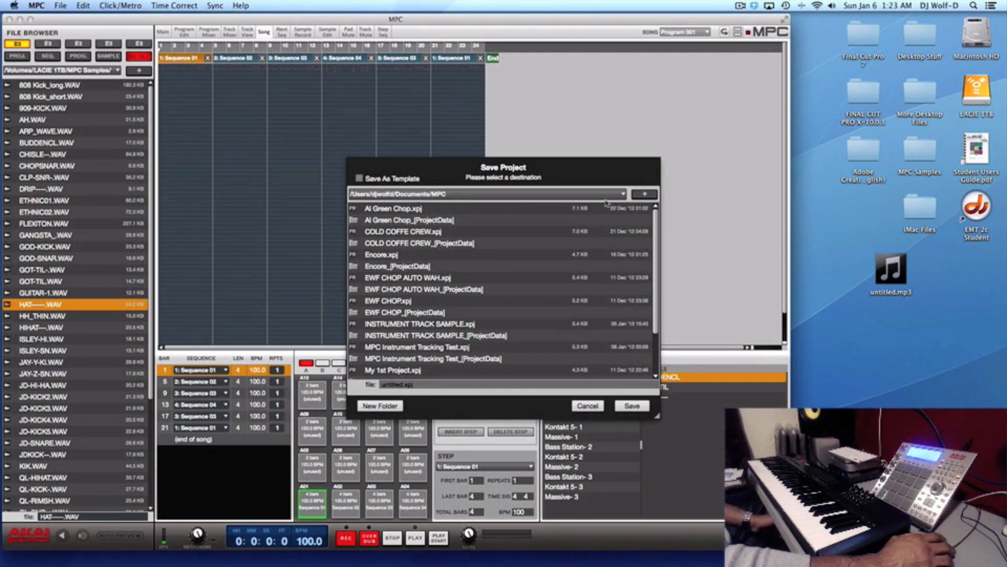
click(623, 194)
click(623, 195)
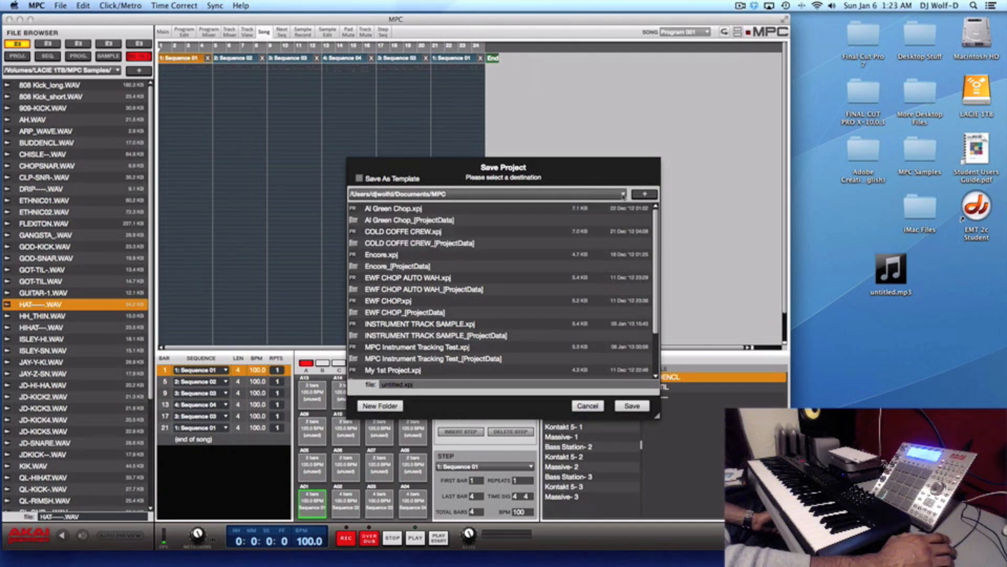
click(396, 385)
click(394, 385)
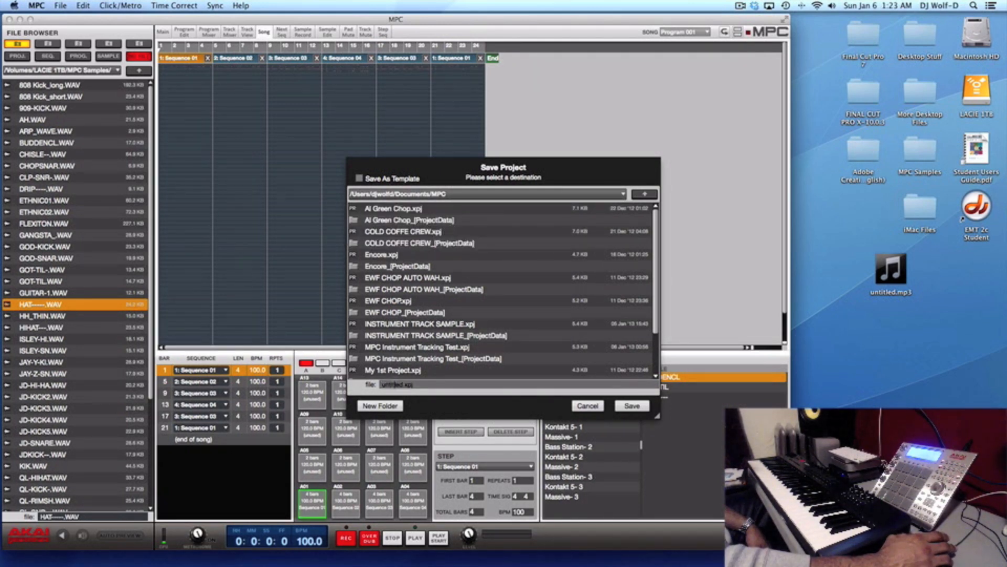
text(MP)
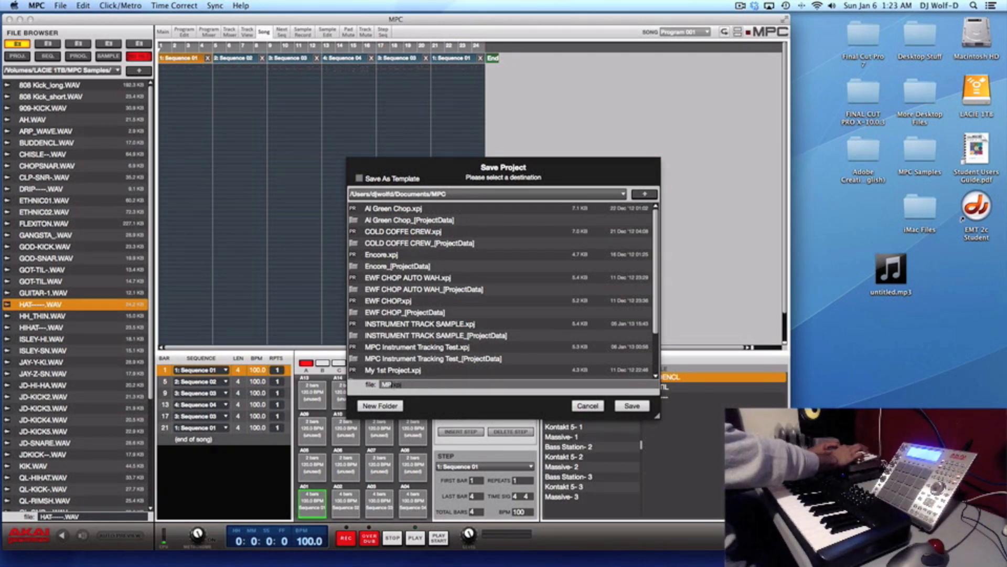
text(C)
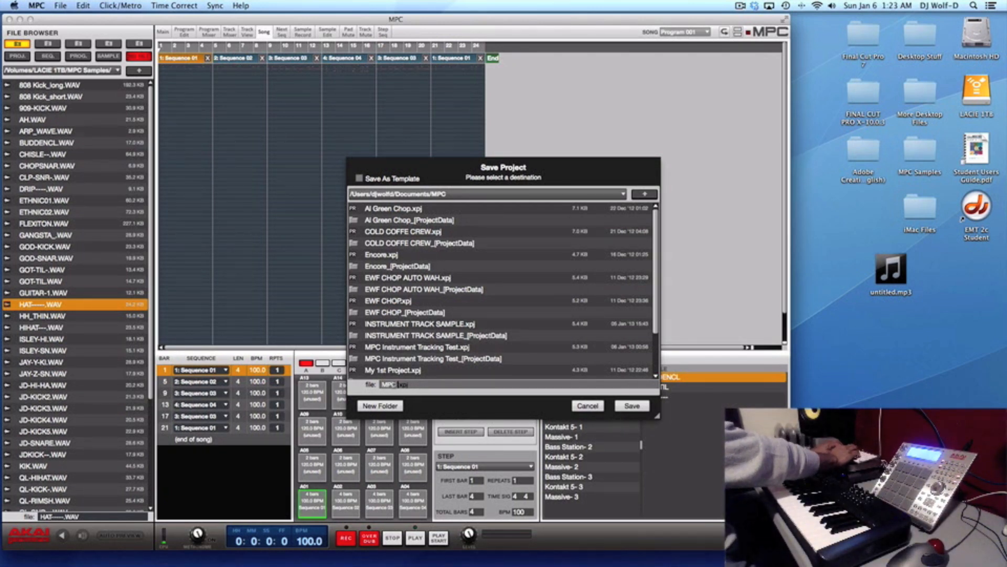
text( Instrument)
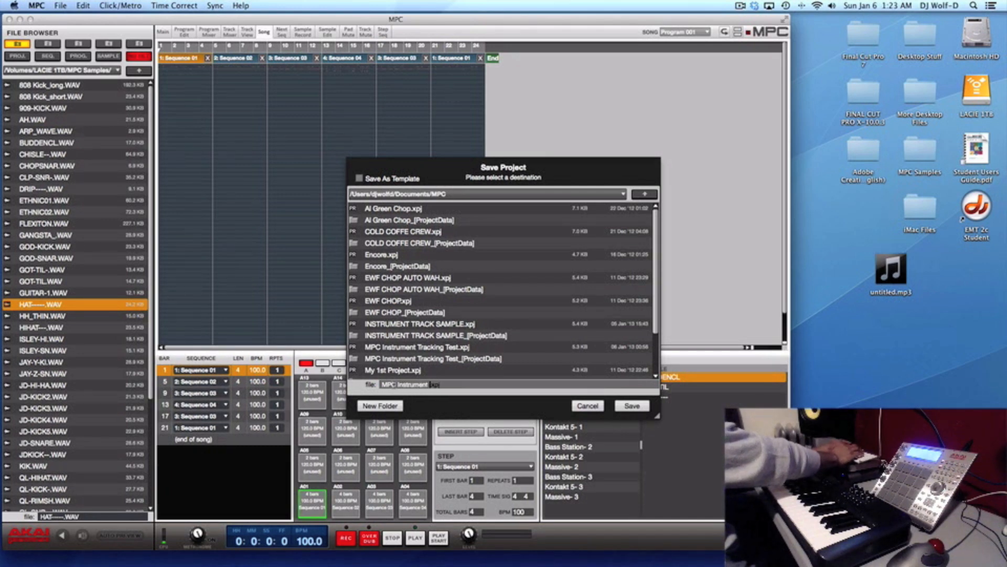
text( Tracking)
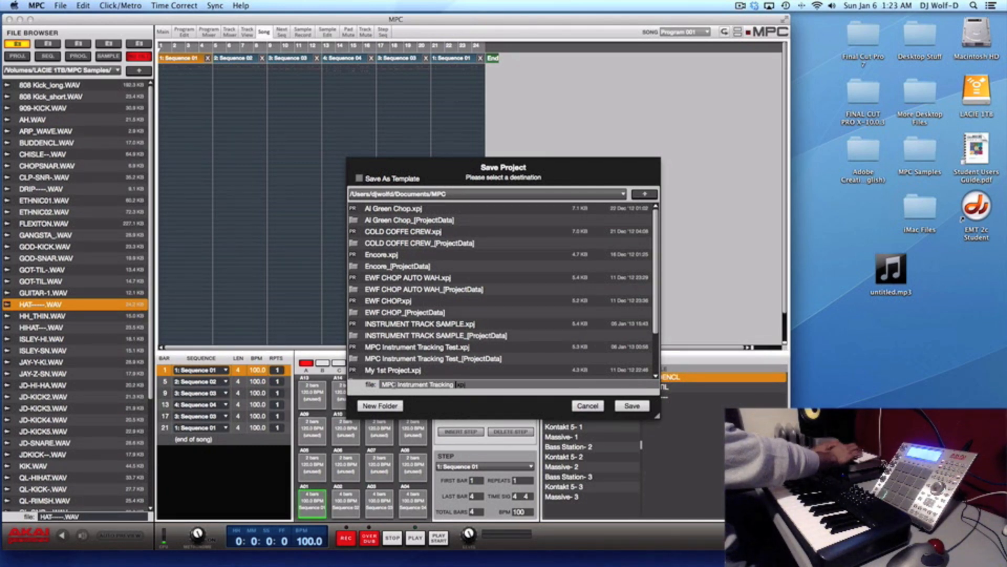
text( Test)
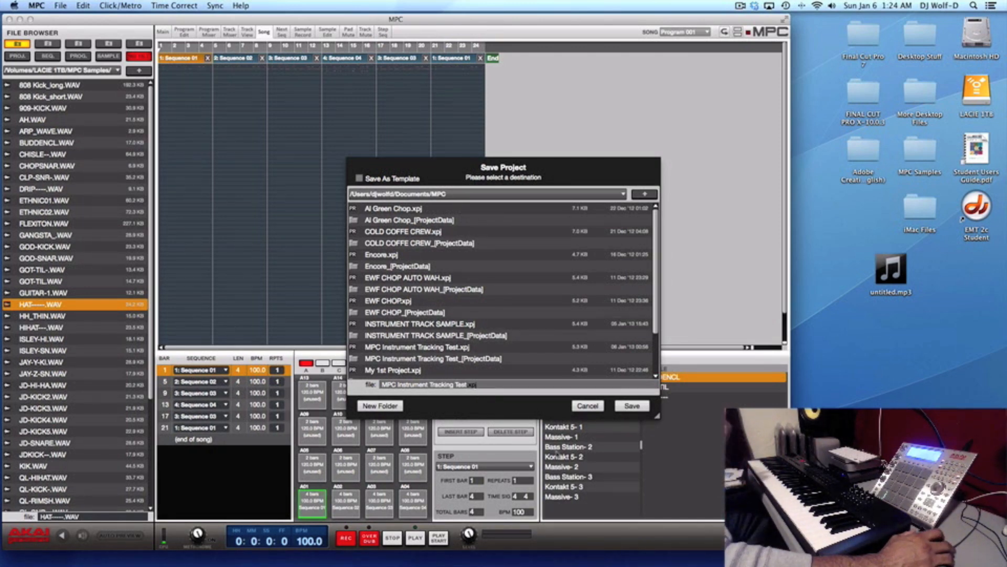
click(632, 406)
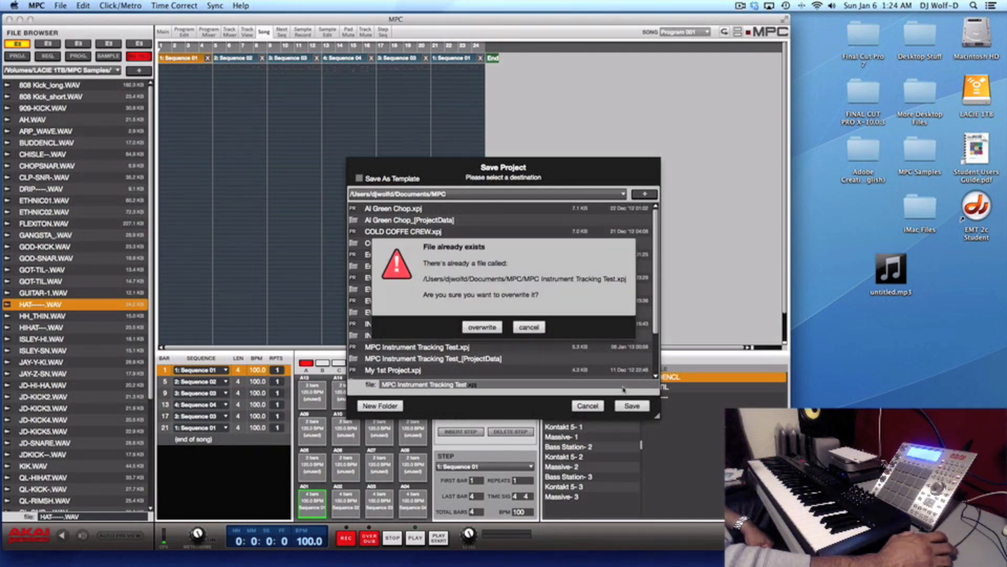
click(482, 328)
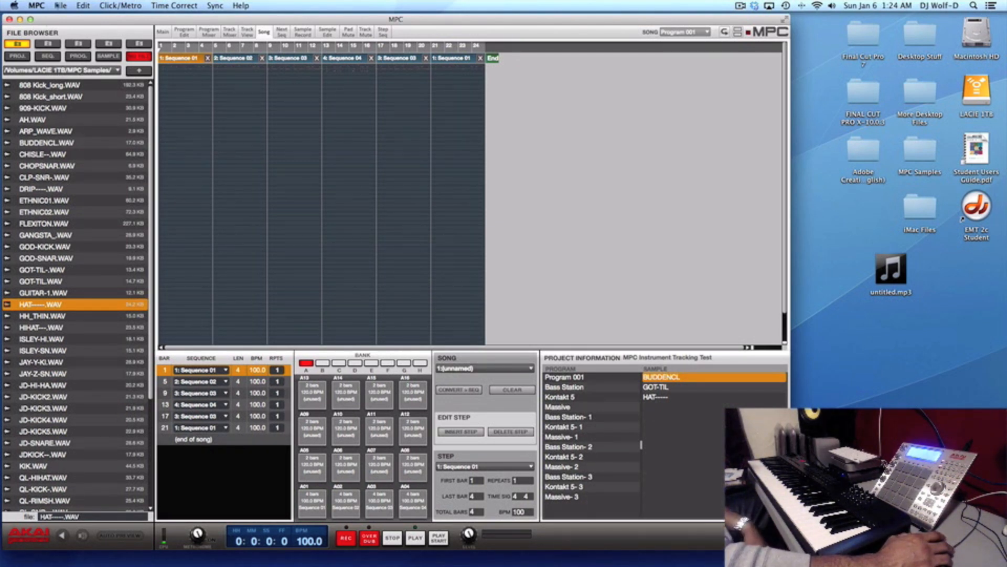
Find MPC Instrument Tracking Test.xpj among the recently used projects
click(60, 6)
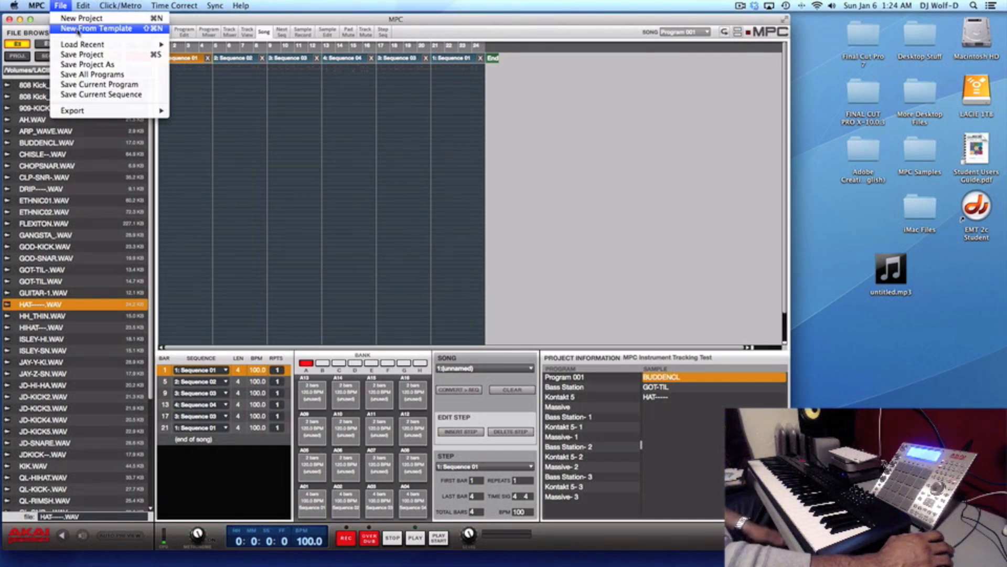
mouse_move(84, 46)
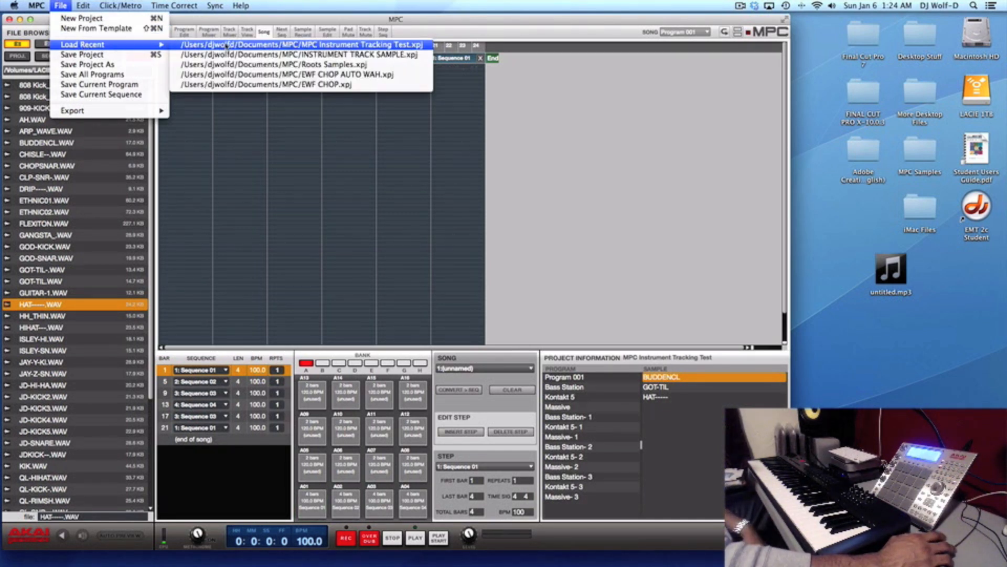
click(320, 47)
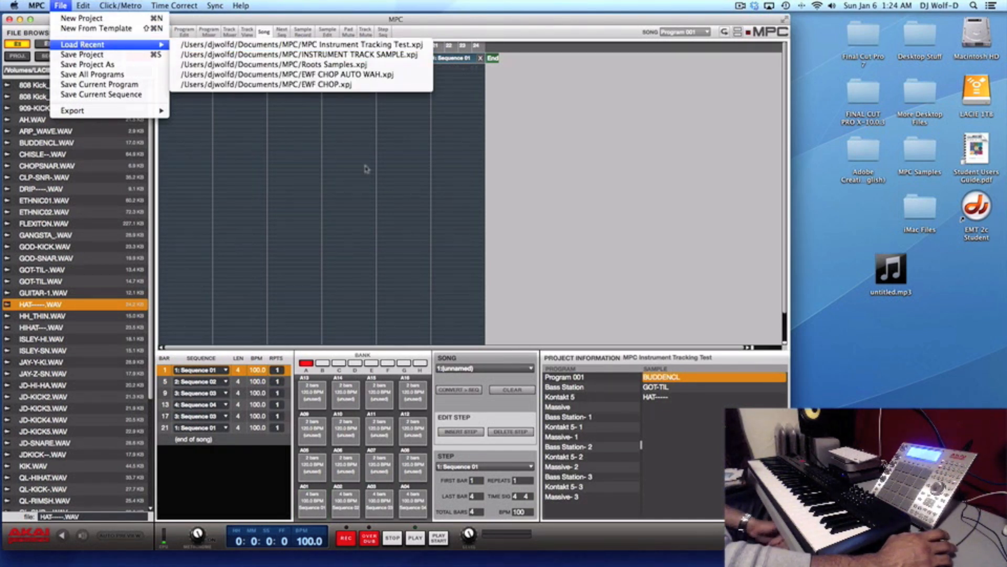